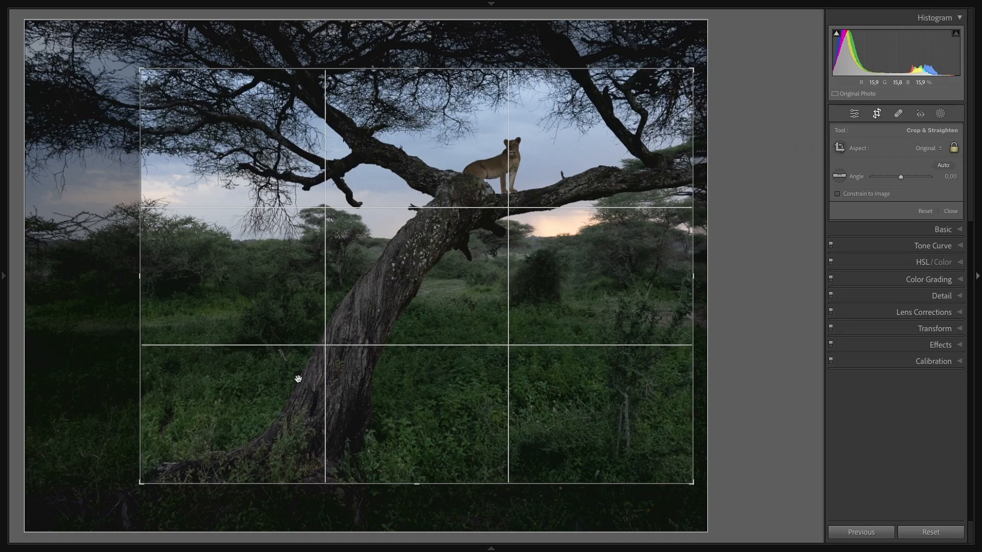
Step: Apply the crop and open the Basic adjustments
key(Return)
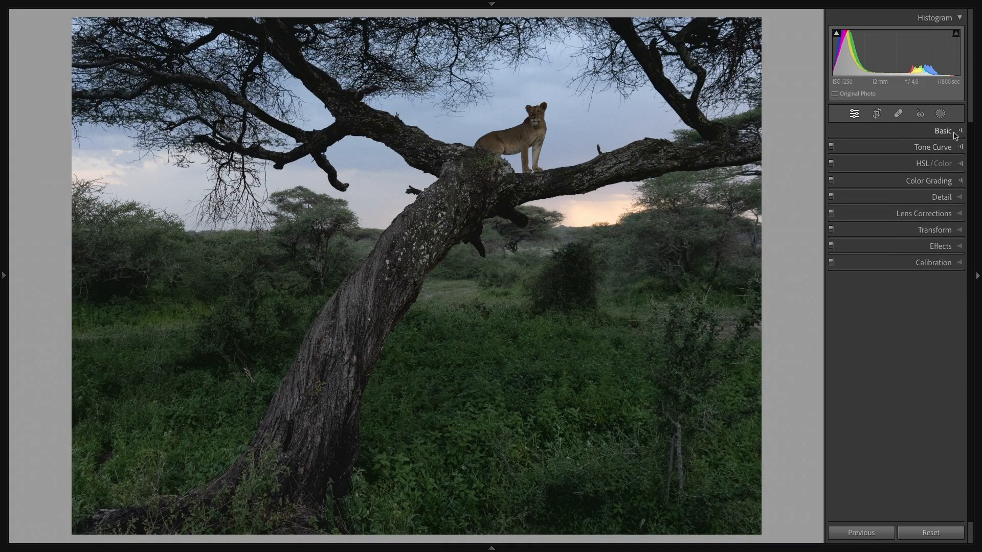
click(954, 132)
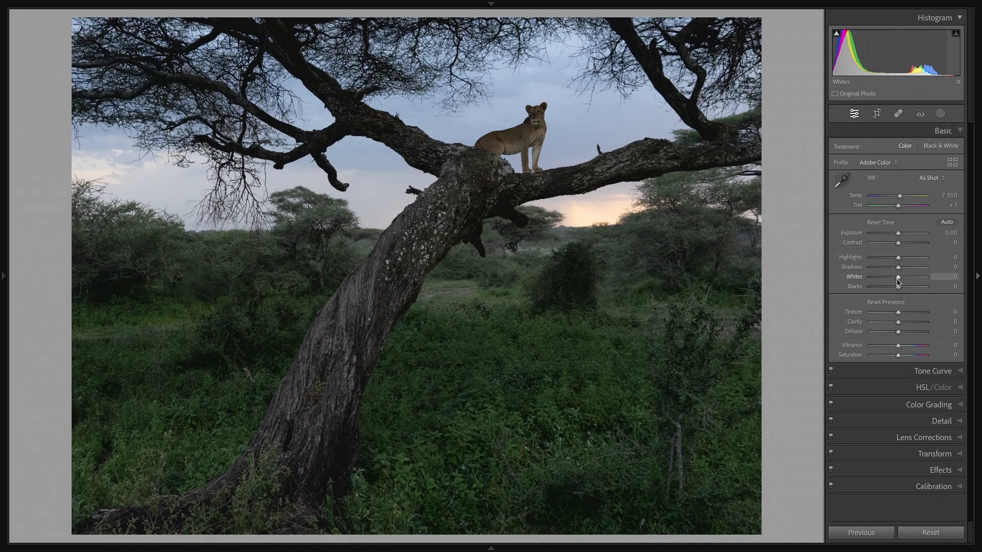
Step: Set Whites to +55 and Blacks to +21, checking the clipping preview for each
mouse_move(898, 281)
mouse_down()
mouse_move(924, 283)
mouse_move(913, 285)
mouse_up()
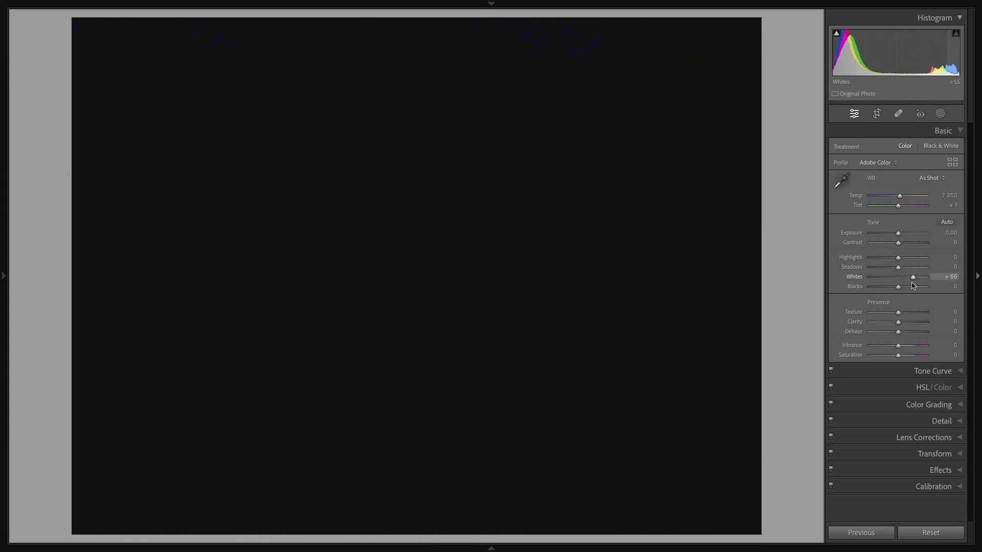
drag(913, 286, 913, 285)
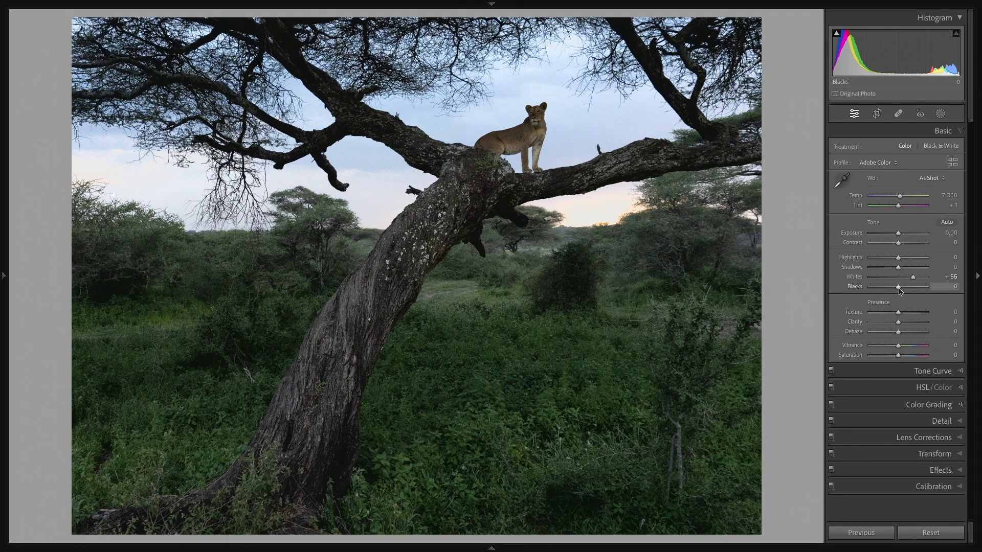
drag(900, 289, 900, 290)
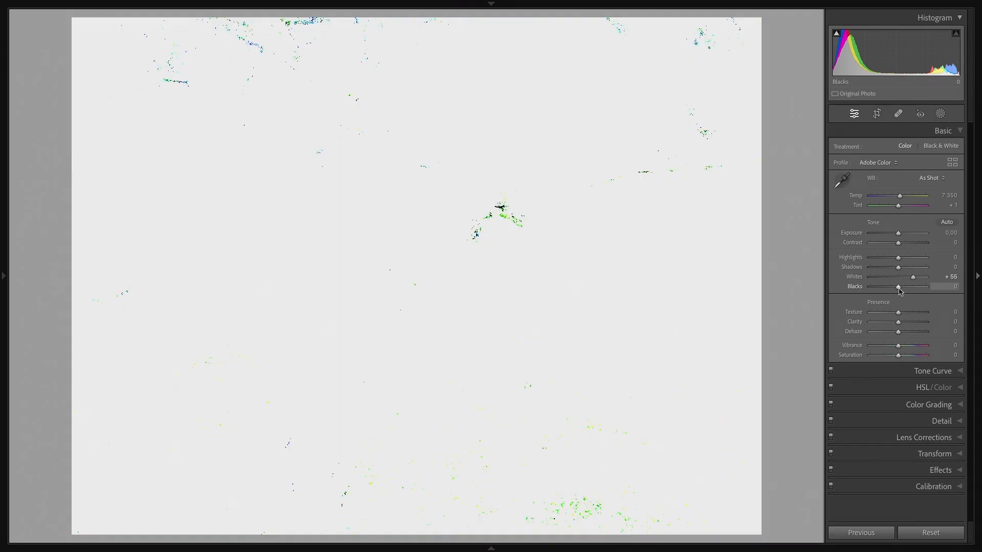
drag(900, 290, 905, 291)
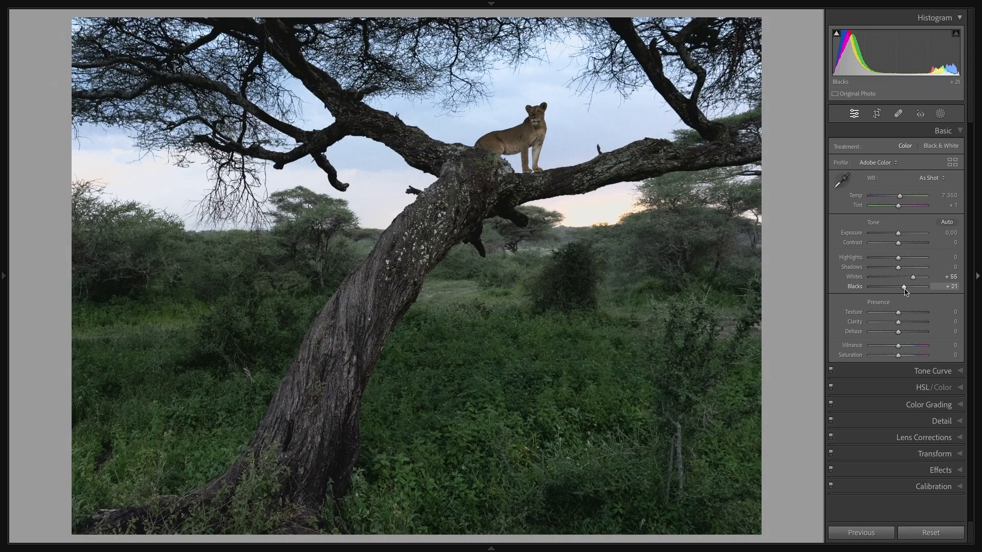
Step: Compare the original photo repeatedly with the version that has adjusted Whites and Blacks
key(backslash)
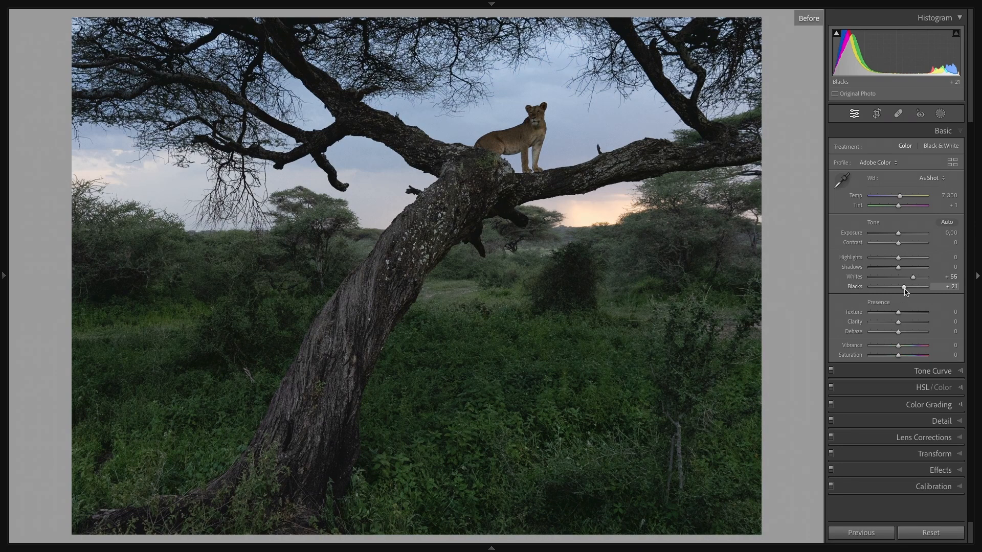
key(backslash)
key(backslash)
key(backslash)
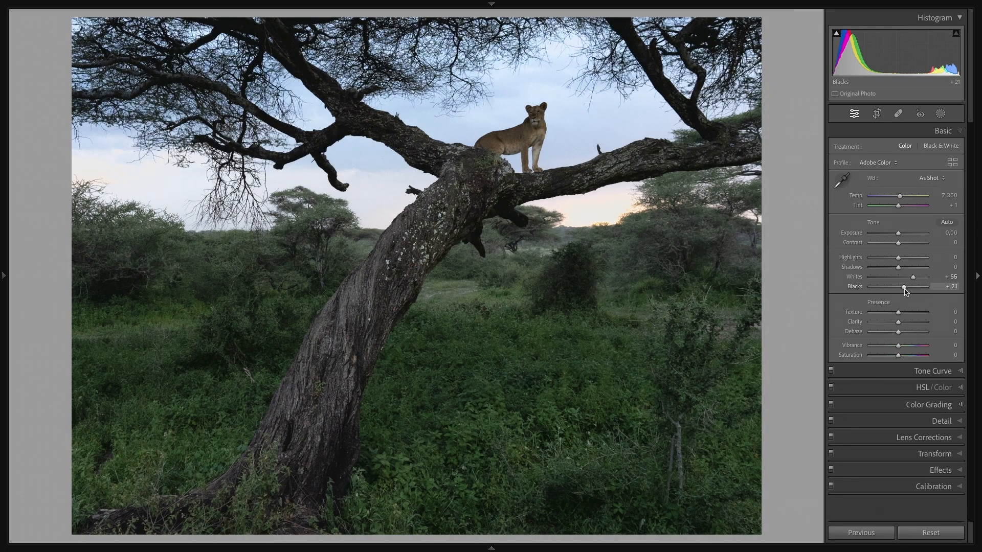
key(backslash)
key(backslash)
key(backslash)
key(backslash)
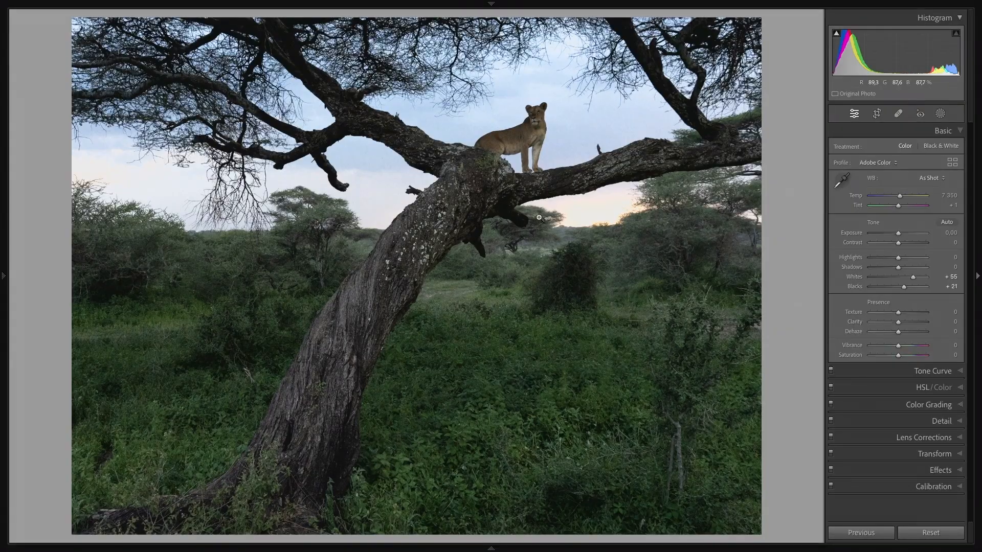
key(backslash)
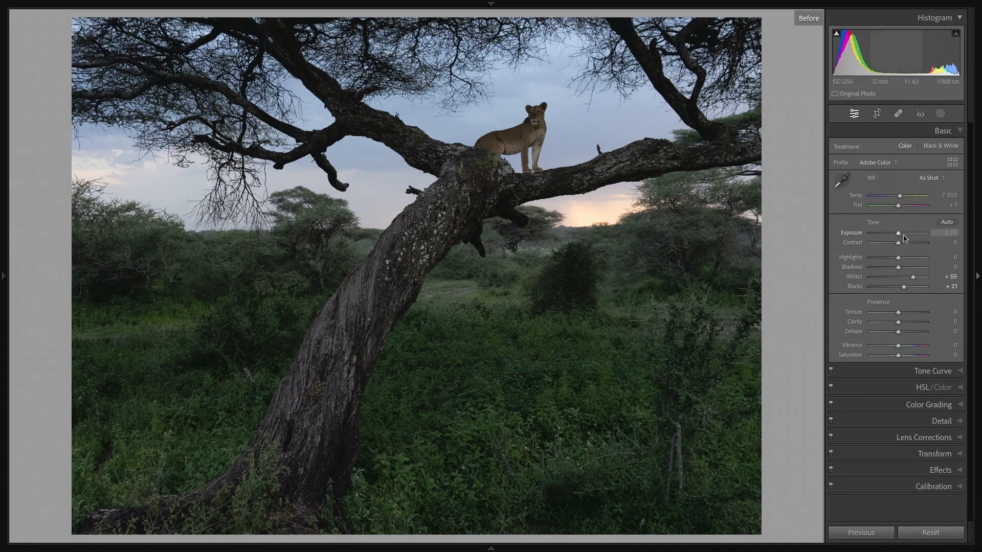
Step: Try raising Exposure to +1.55, check the lioness and sky up close, and reset Exposure
drag(898, 233, 907, 235)
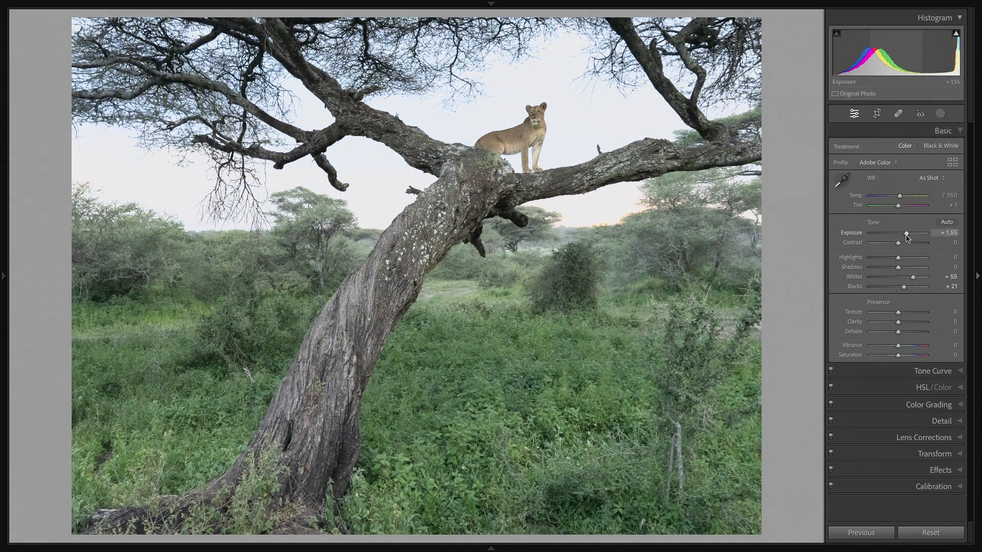
click(537, 116)
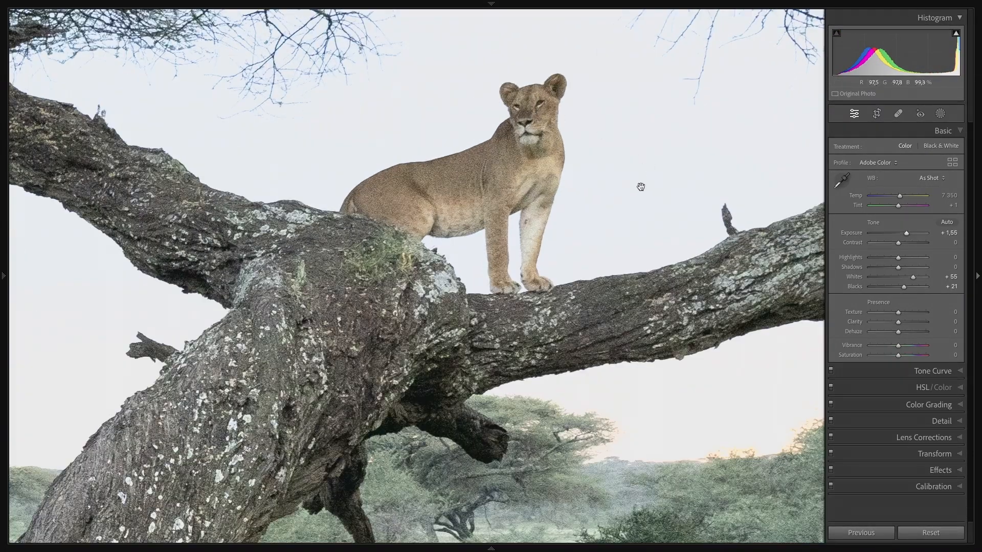
click(632, 160)
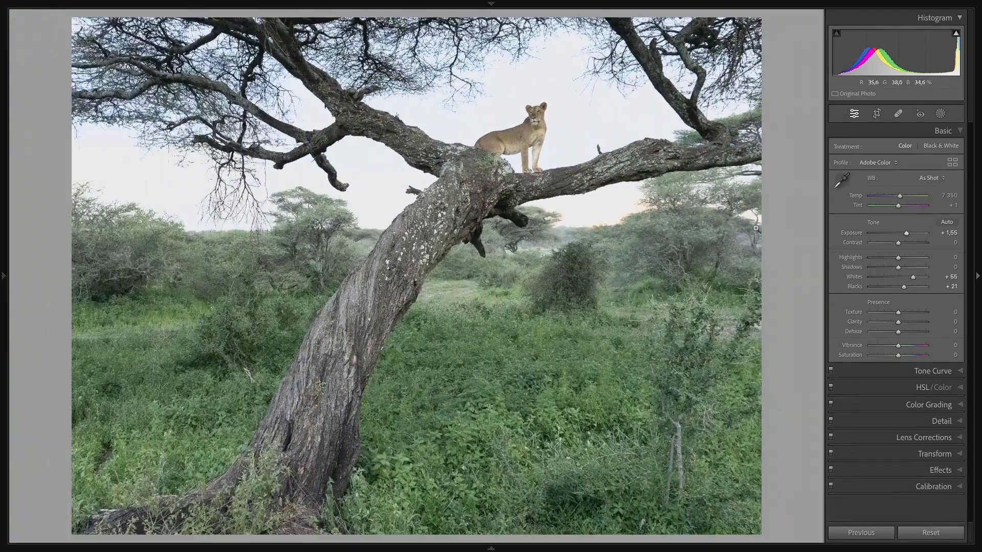
double_click(852, 233)
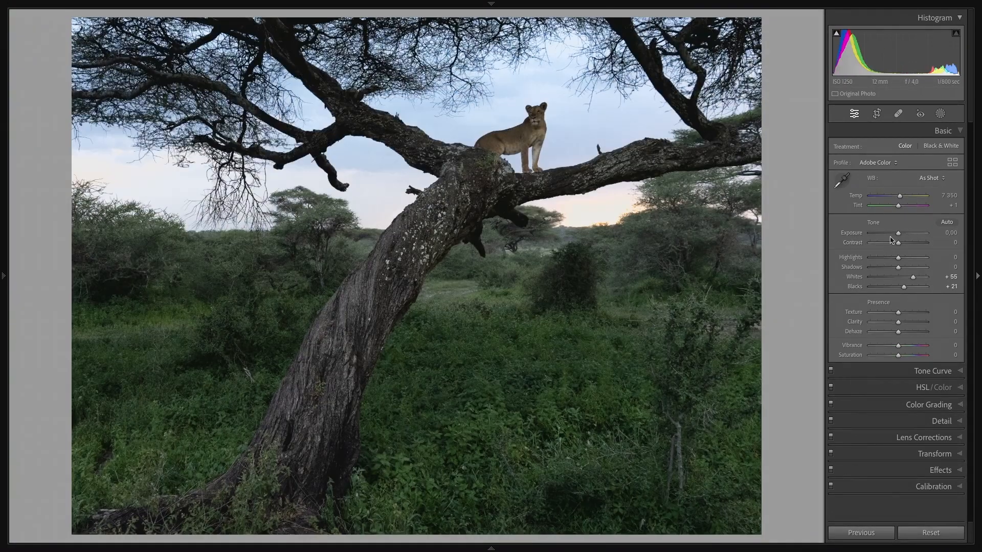
Step: Try lowering Exposure to -1.15, and reset Exposure, Whites and Blacks to their defaults
drag(898, 235, 892, 239)
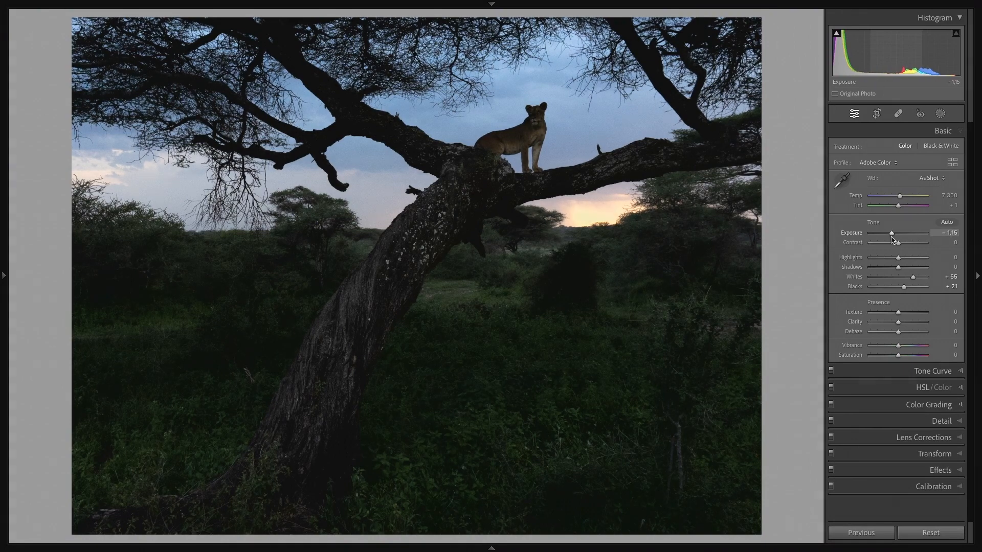
double_click(858, 236)
double_click(859, 278)
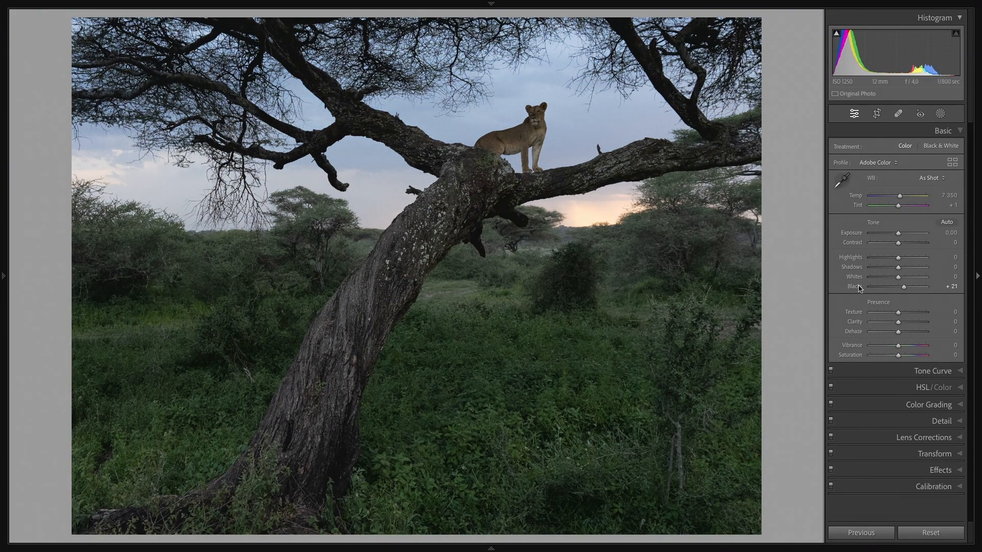
double_click(859, 288)
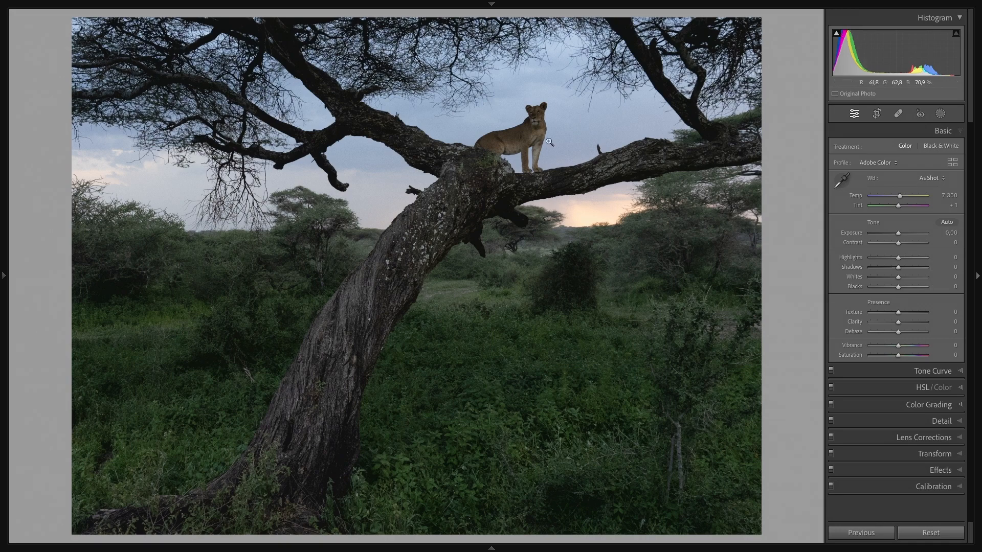
Step: Examine the lioness, the bright horizon and the darkest parts of the branches up close
click(499, 107)
click(526, 120)
click(613, 229)
click(579, 195)
click(572, 267)
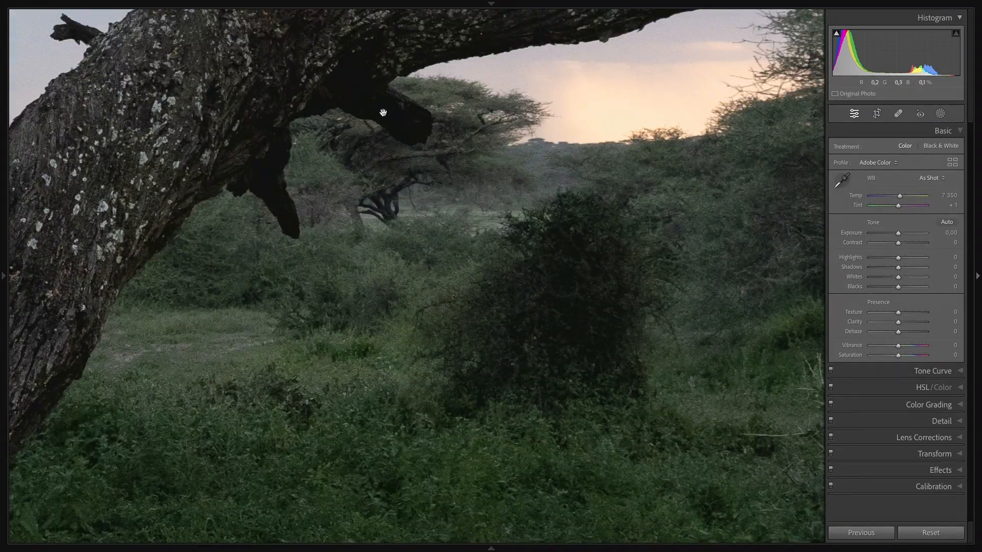
click(362, 97)
click(324, 166)
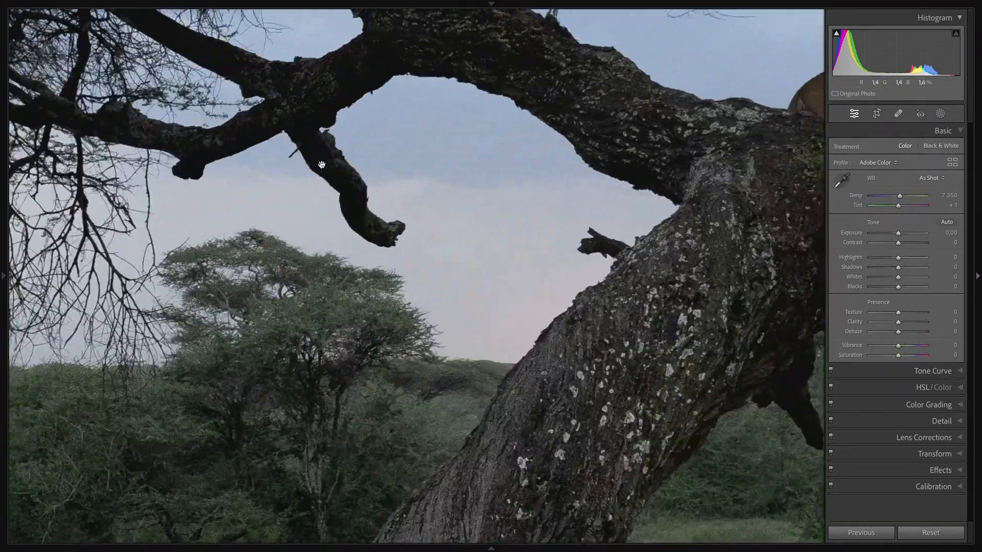
click(342, 185)
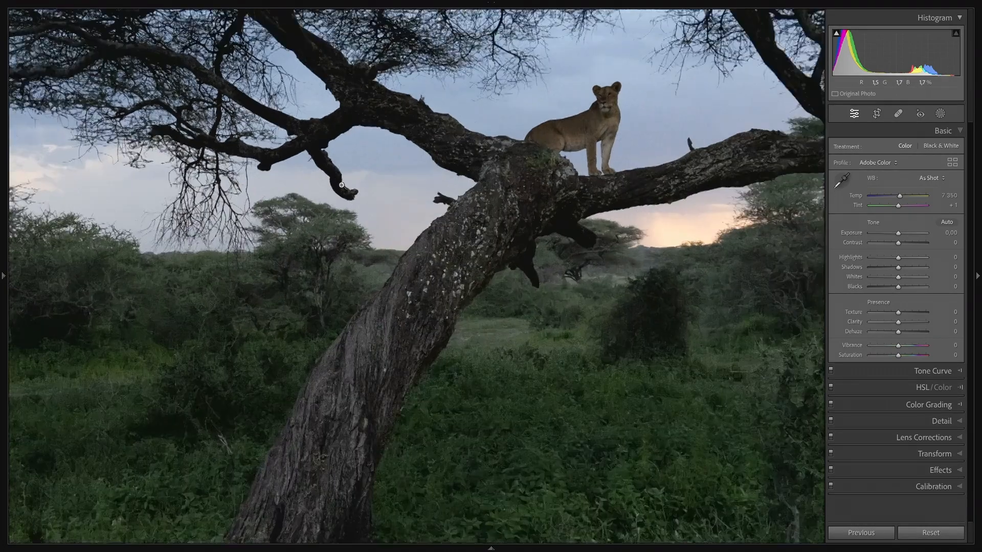
Step: Show the clipping warnings, examine the clipped shadows on the tree below the lioness up close, and hide the warnings
mouse_move(836, 39)
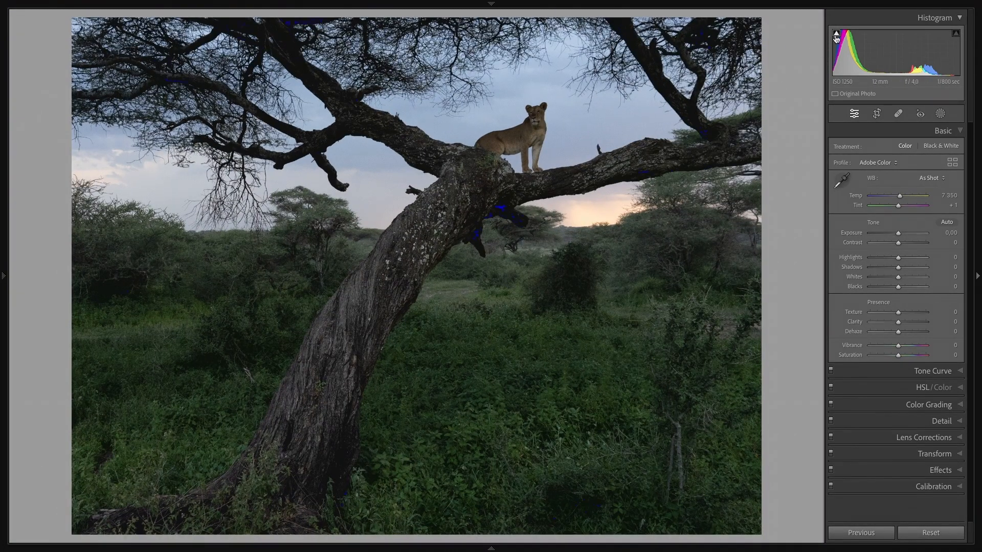
key(j)
click(582, 503)
drag(582, 504, 561, 339)
click(494, 224)
drag(507, 191, 493, 331)
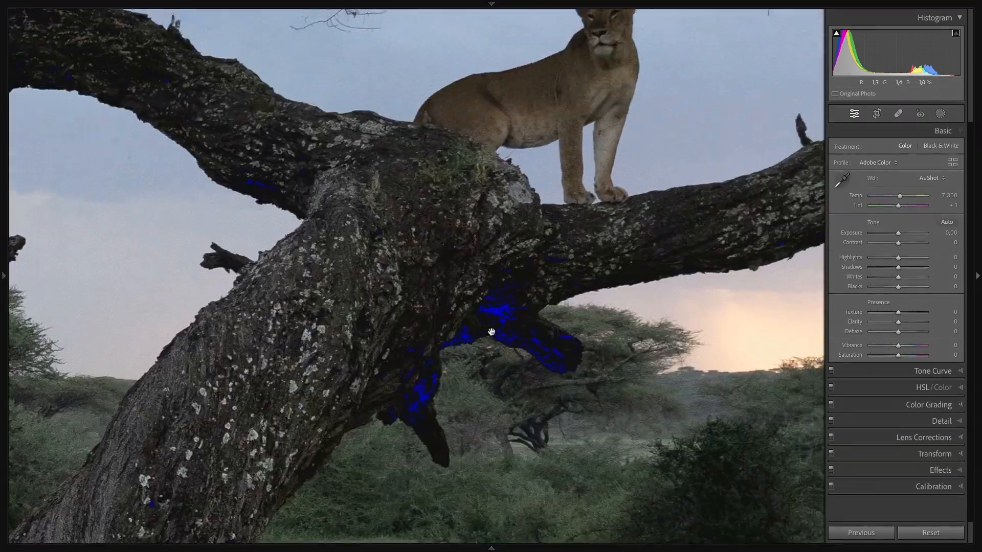
drag(534, 279, 504, 313)
click(637, 175)
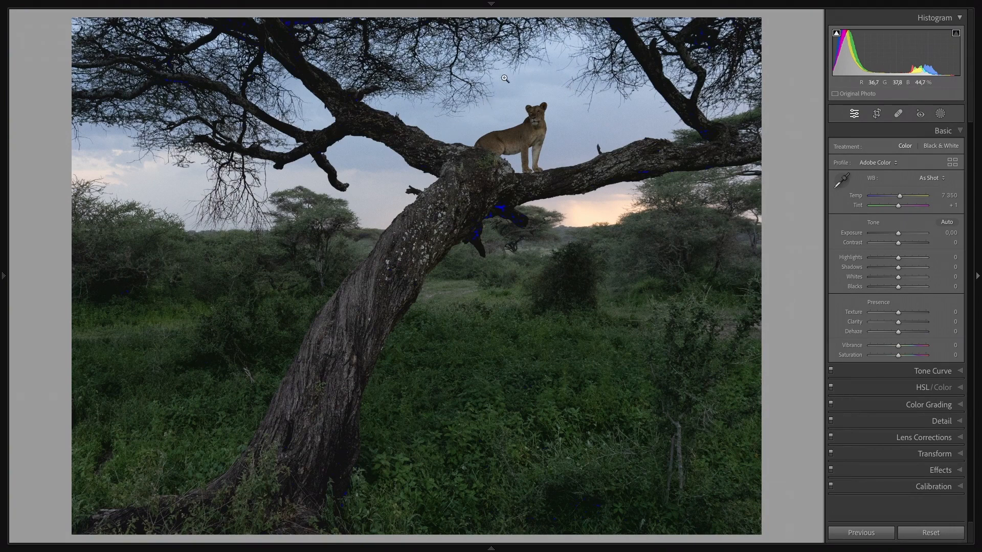
click(533, 132)
drag(566, 112, 555, 161)
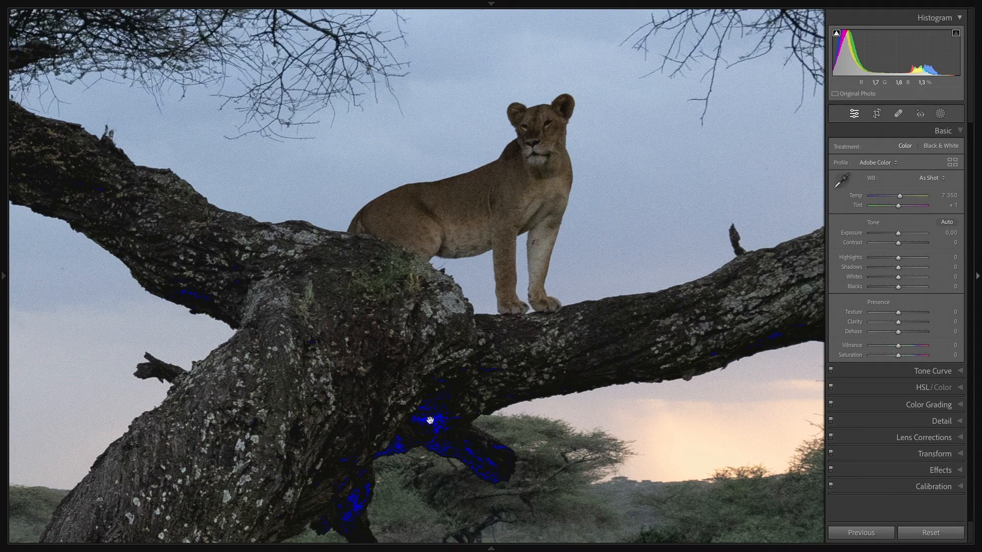
click(441, 433)
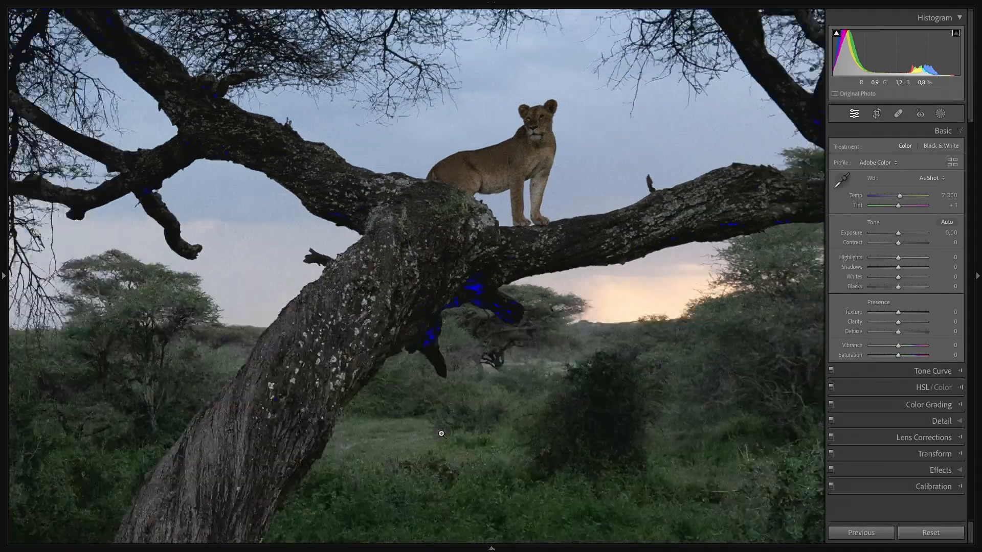
key(j)
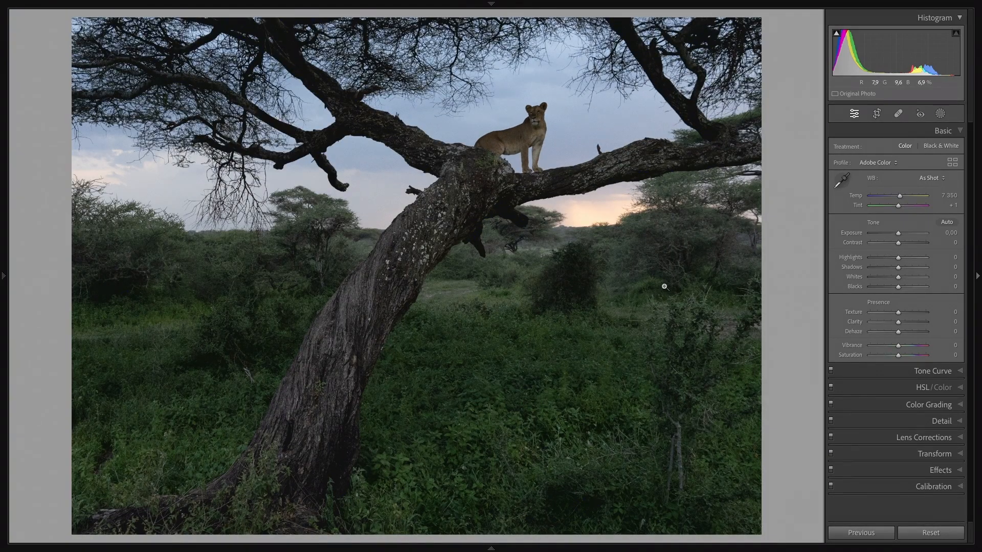
Step: Set Whites to +55, Blacks to +17, Shadows to +39 and Highlights to -38, and compare the result with the original photo
mouse_move(898, 277)
mouse_down()
mouse_move(914, 280)
mouse_move(904, 289)
mouse_up()
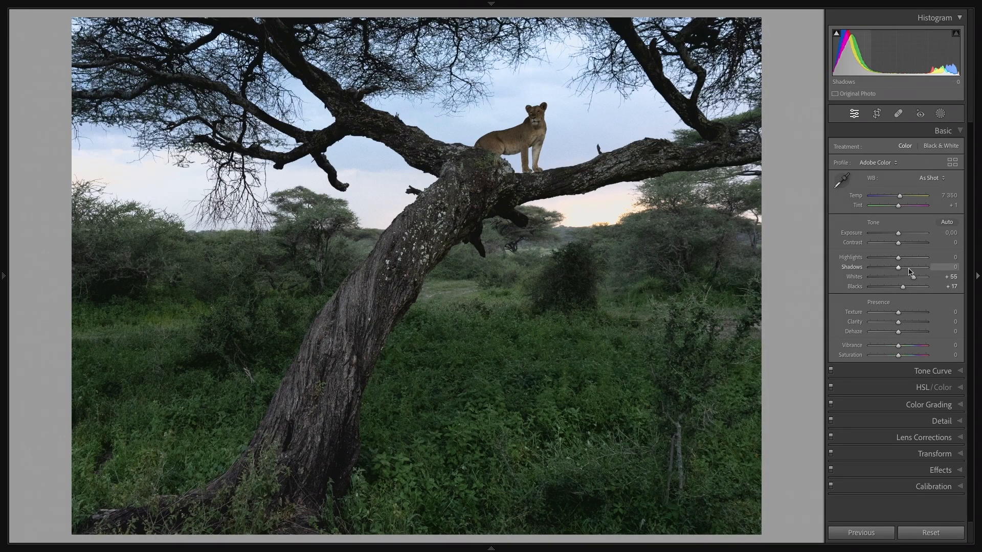
click(909, 268)
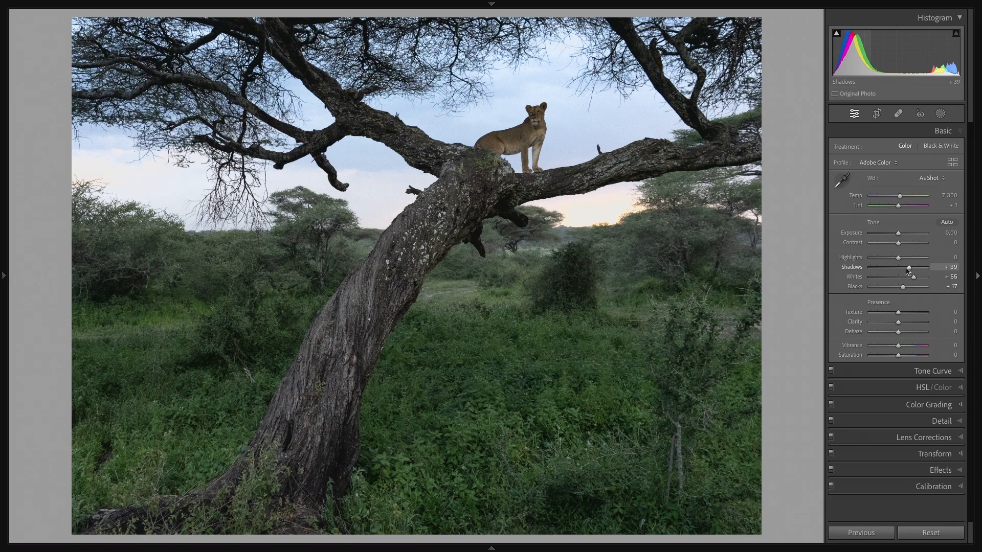
click(887, 258)
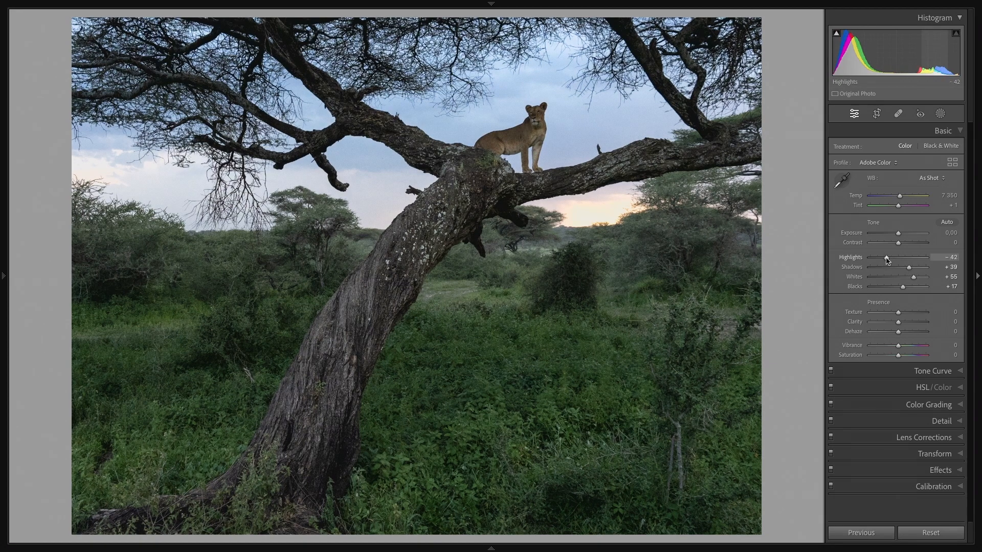
drag(887, 260, 888, 260)
key(backslash)
key(backslash)
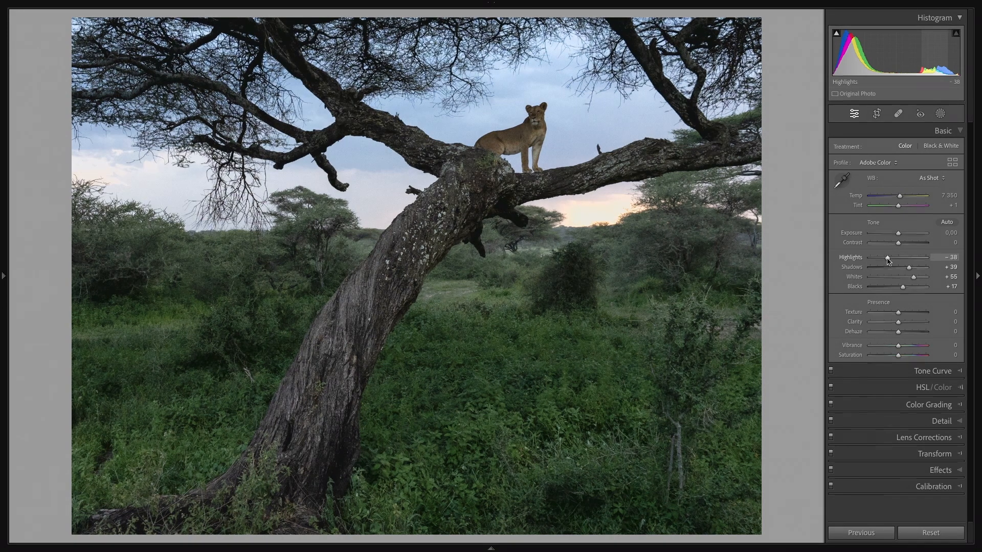
key(backslash)
key(backslash)
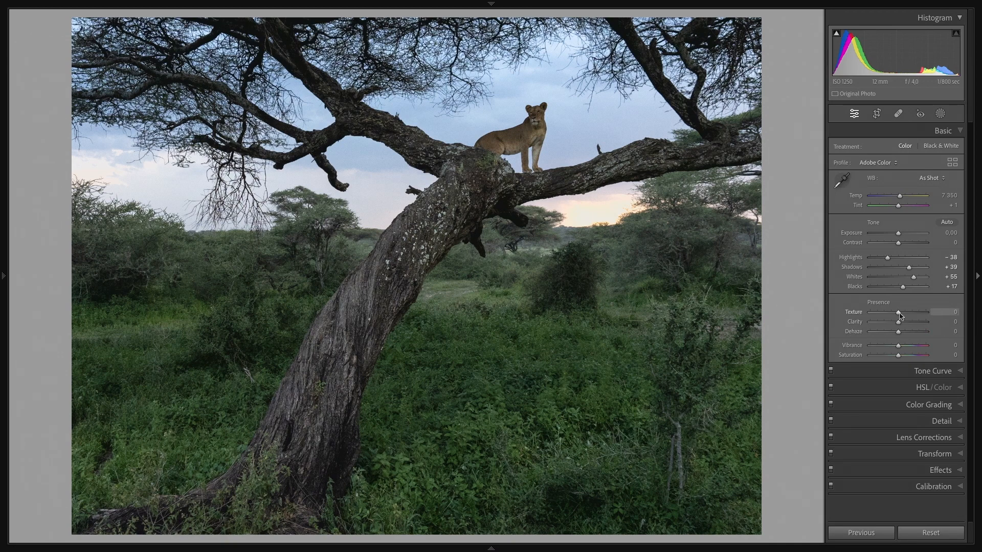
Step: Set Texture to +8 and Clarity to +4, and collapse the Basic adjustments
drag(899, 312, 901, 313)
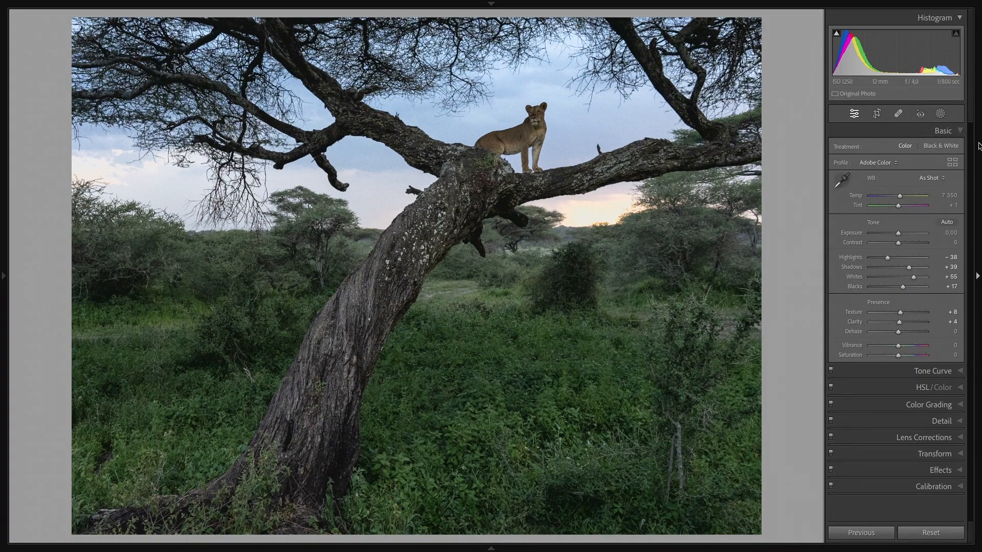
click(961, 133)
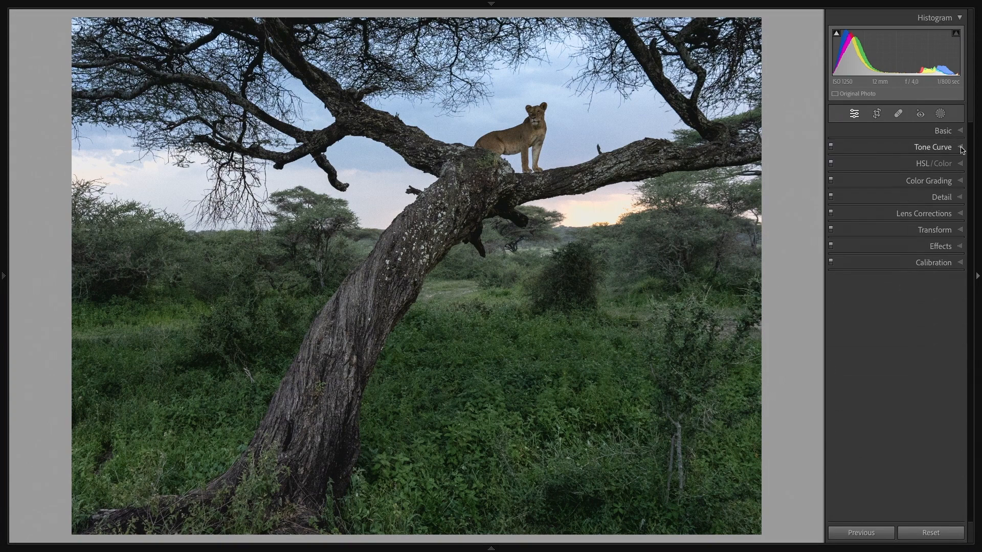
Step: Examine the trunk up close, set Darks to -6 in the Tone Curve, and collapse the Tone Curve adjustments
click(962, 147)
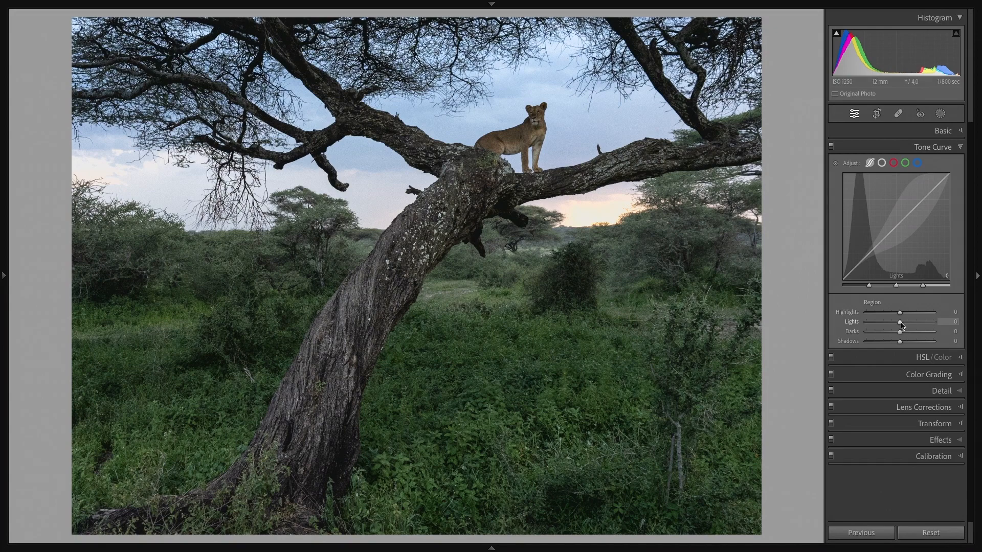
click(383, 292)
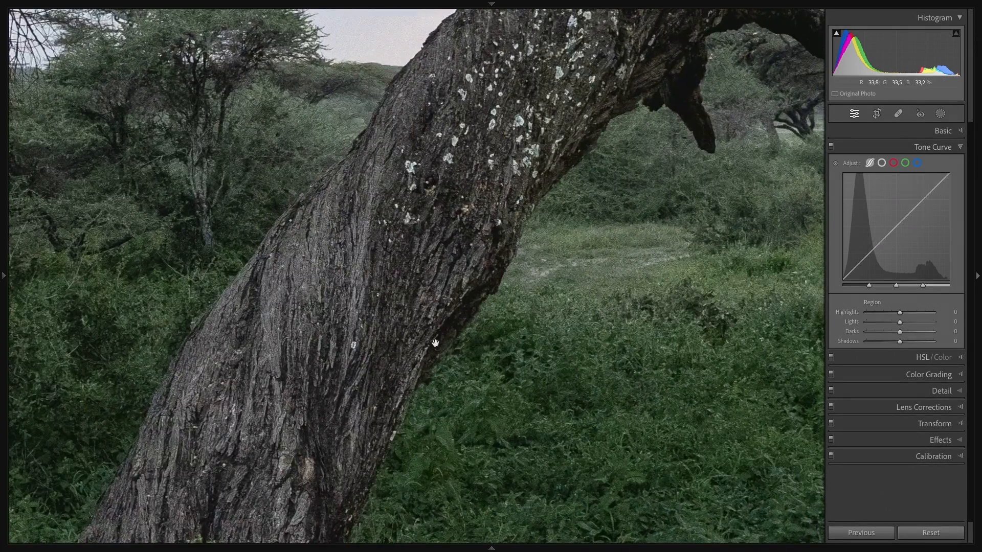
click(424, 264)
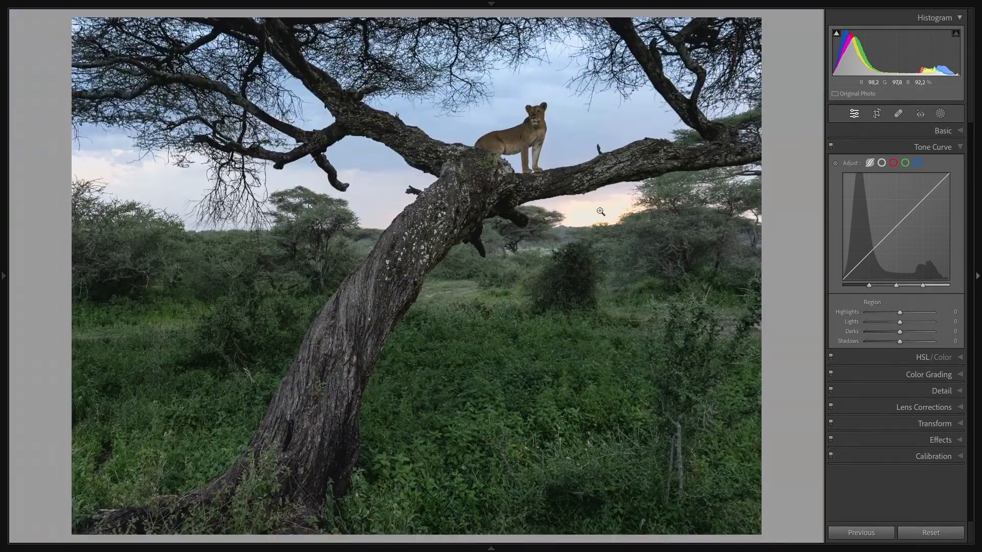
drag(902, 333, 900, 334)
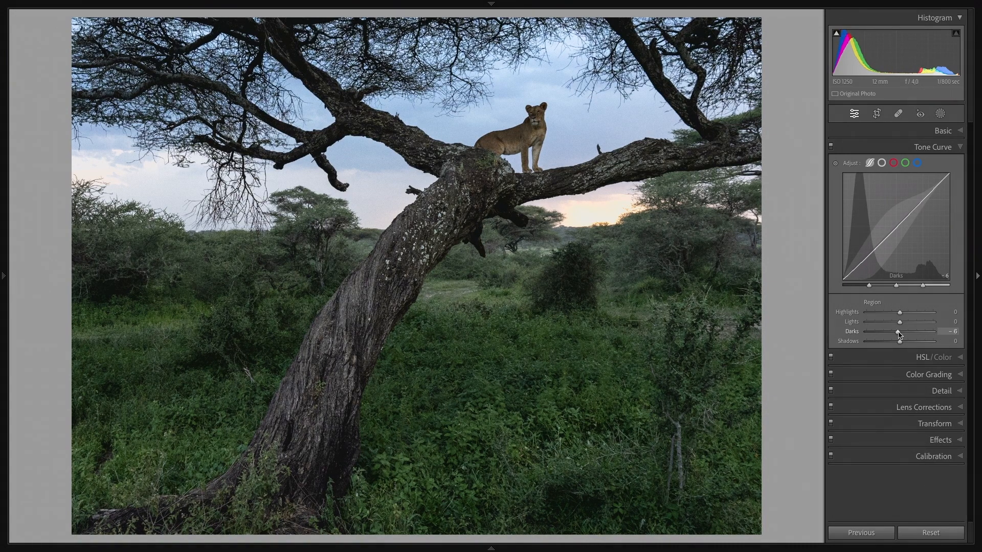
click(960, 147)
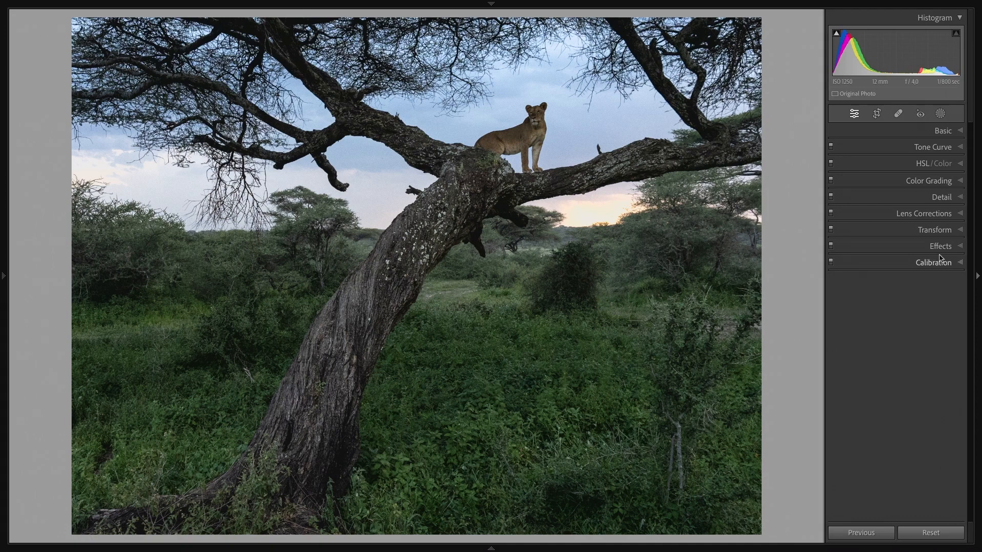
Step: Try Blue saturation at -100 in the HSL adjustments, and reset it
click(962, 166)
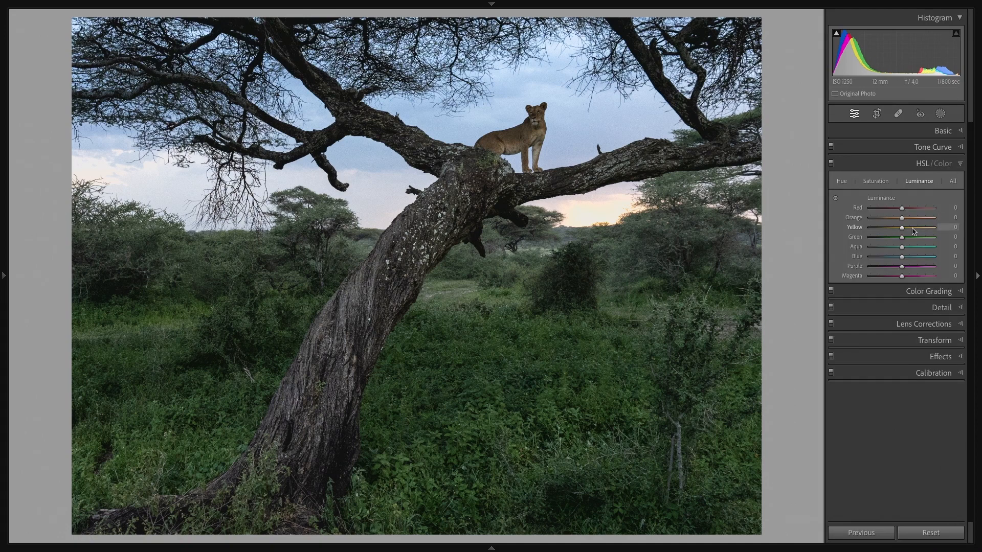
click(872, 182)
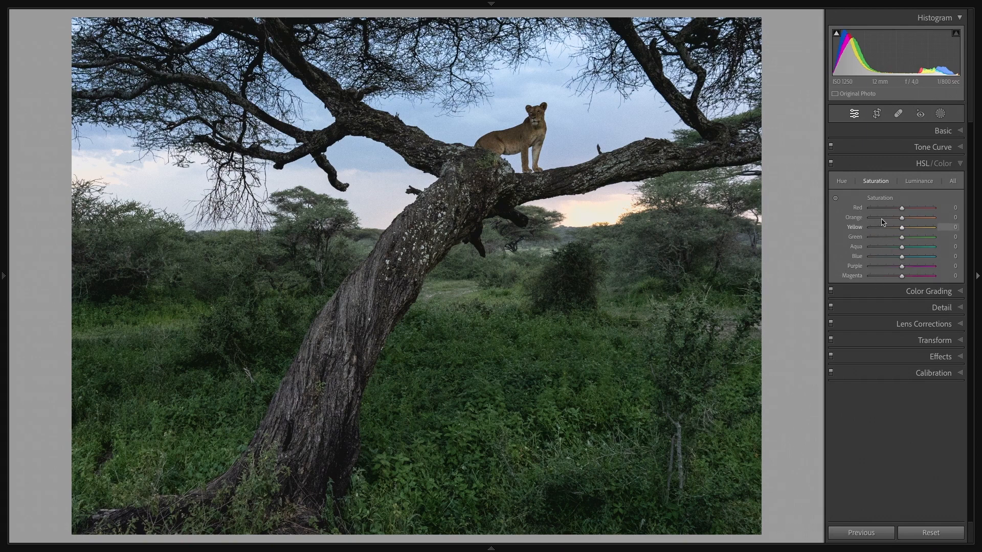
drag(902, 260, 776, 260)
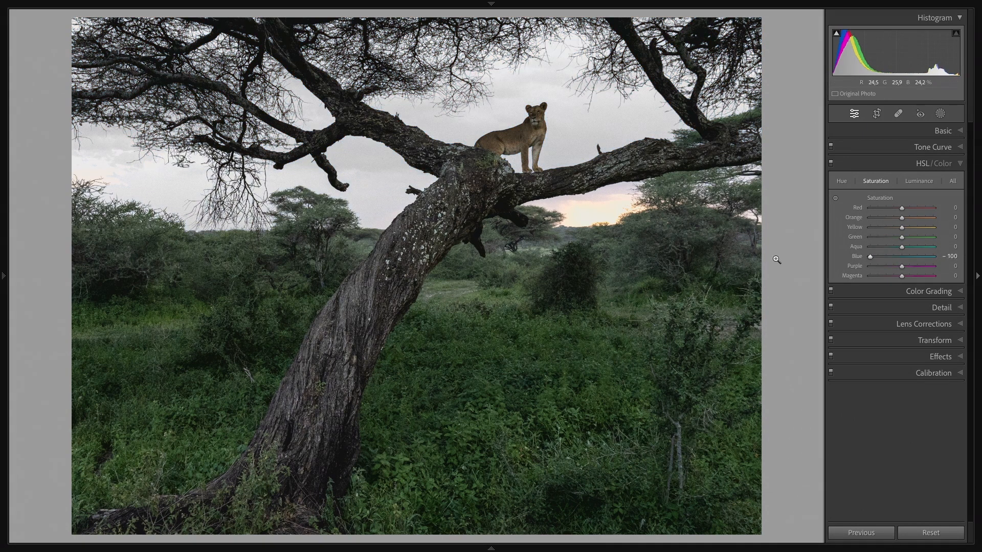
double_click(857, 257)
Step: Set Blue luminance to -36 and Blue saturation to -14 to darken and mute the sky
click(924, 184)
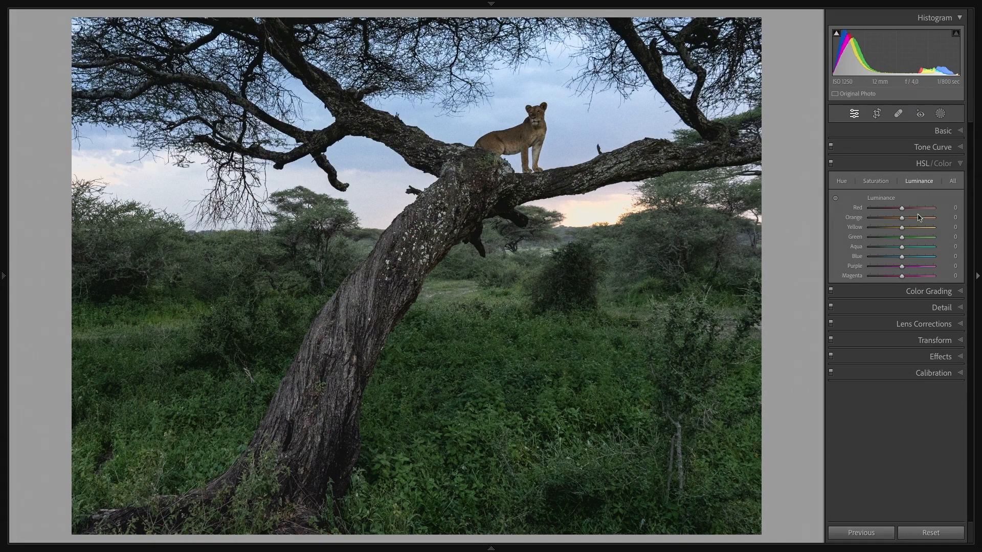
mouse_move(902, 259)
mouse_down()
mouse_move(846, 258)
mouse_move(889, 261)
mouse_up()
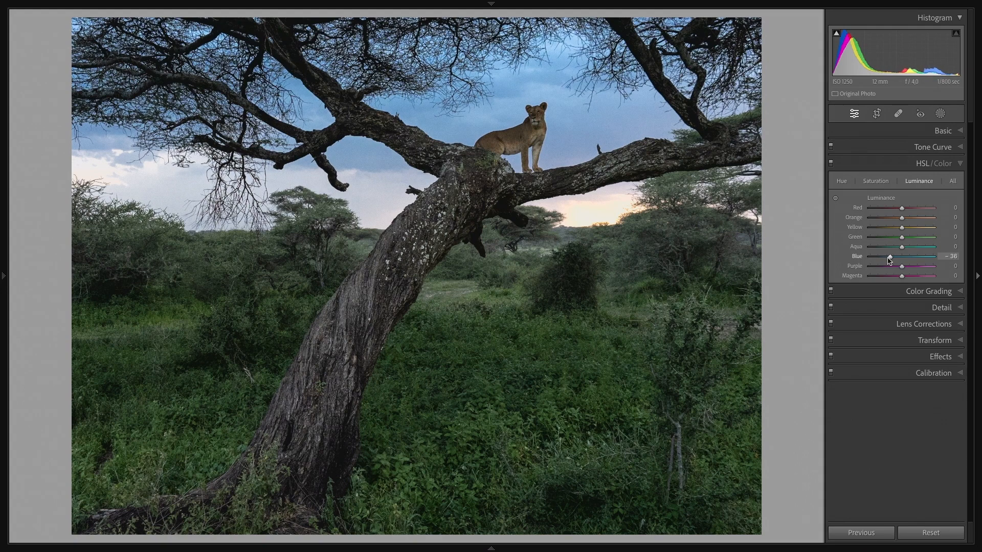
click(876, 183)
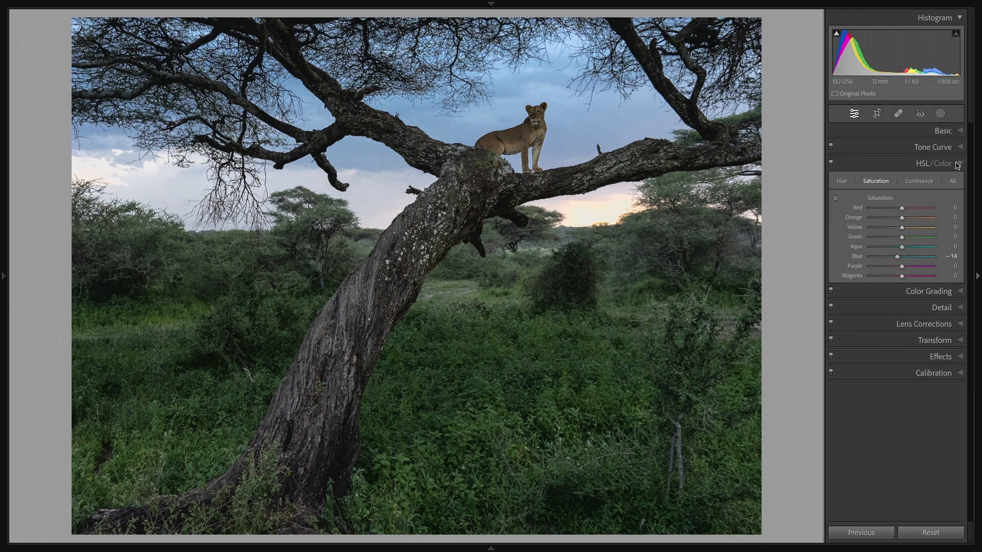
Step: Try Yellow luminance at -100 on the sunset glow, reset it, and examine the horizon up close
click(921, 181)
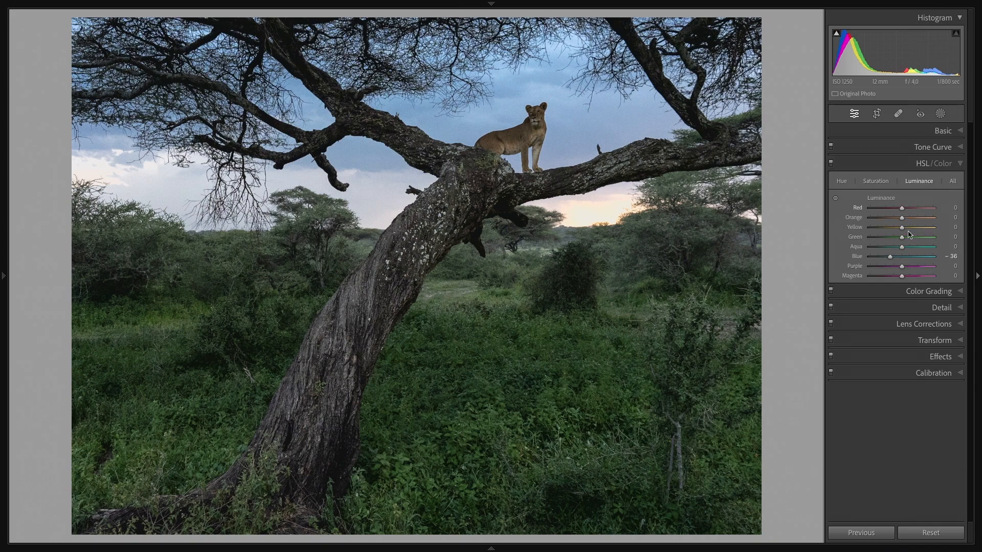
click(603, 207)
click(593, 233)
scroll(905, 230, down, 10)
scroll(906, 231, up, 10)
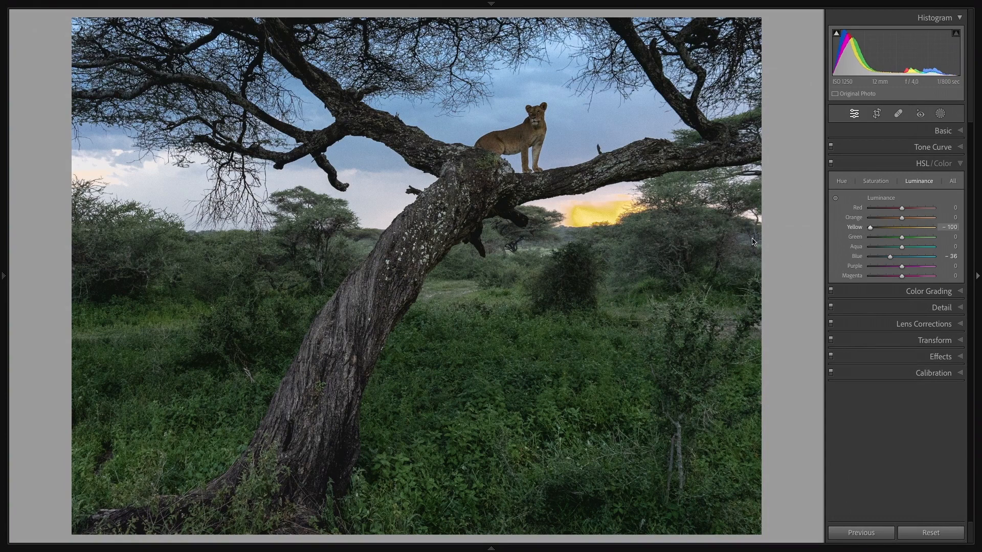
drag(900, 266, 767, 264)
double_click(855, 229)
click(603, 214)
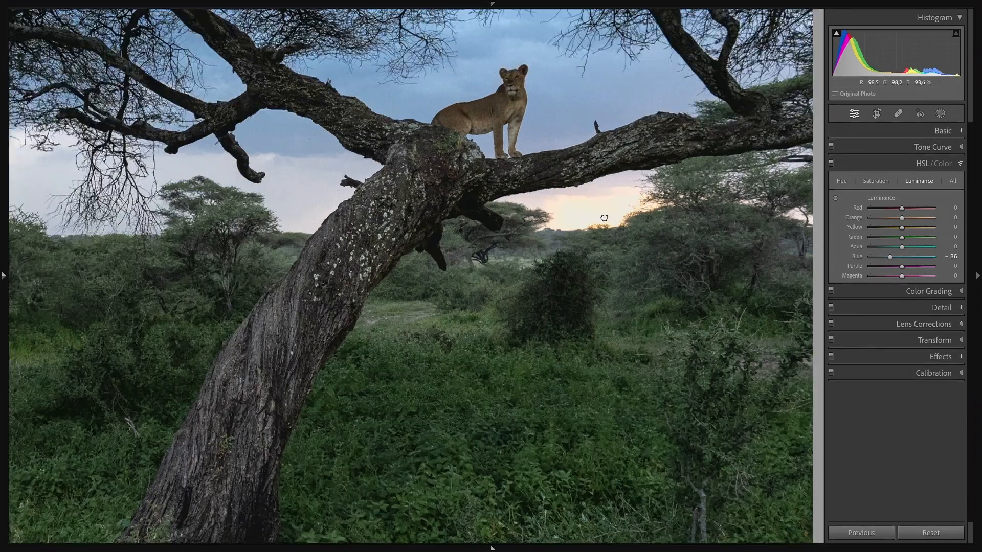
click(595, 204)
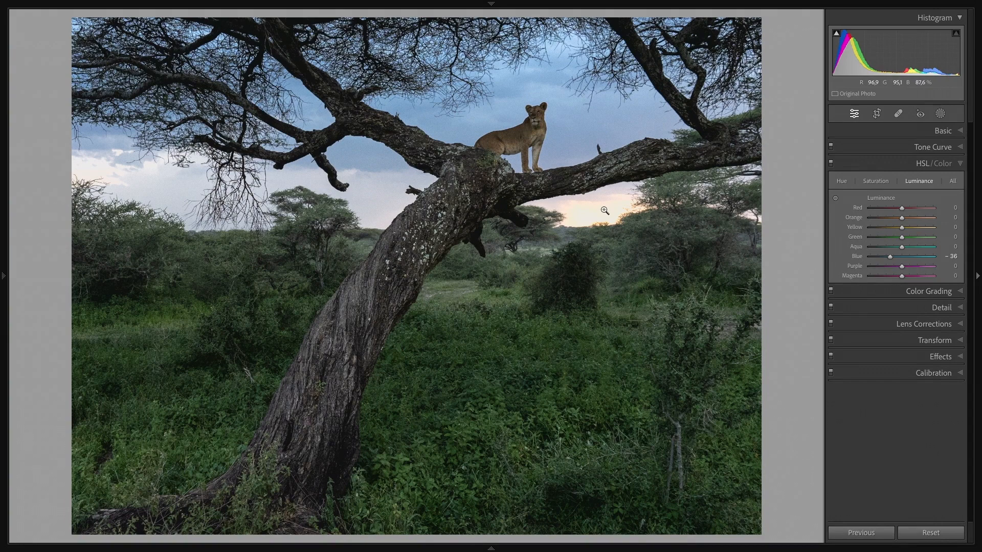
Step: Raise the Green luminance and Green saturation slightly, and collapse the HSL adjustments
click(917, 238)
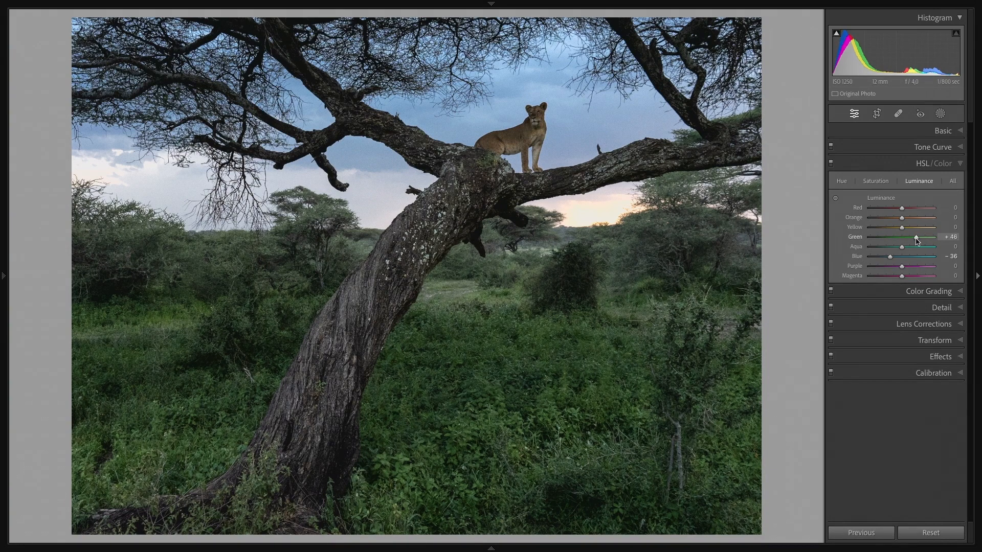
click(875, 181)
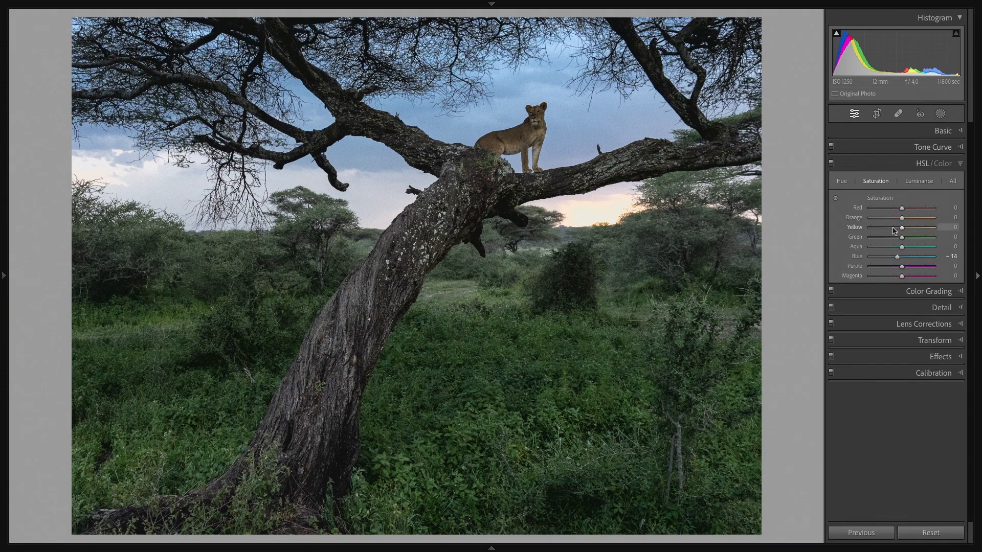
click(911, 238)
click(960, 163)
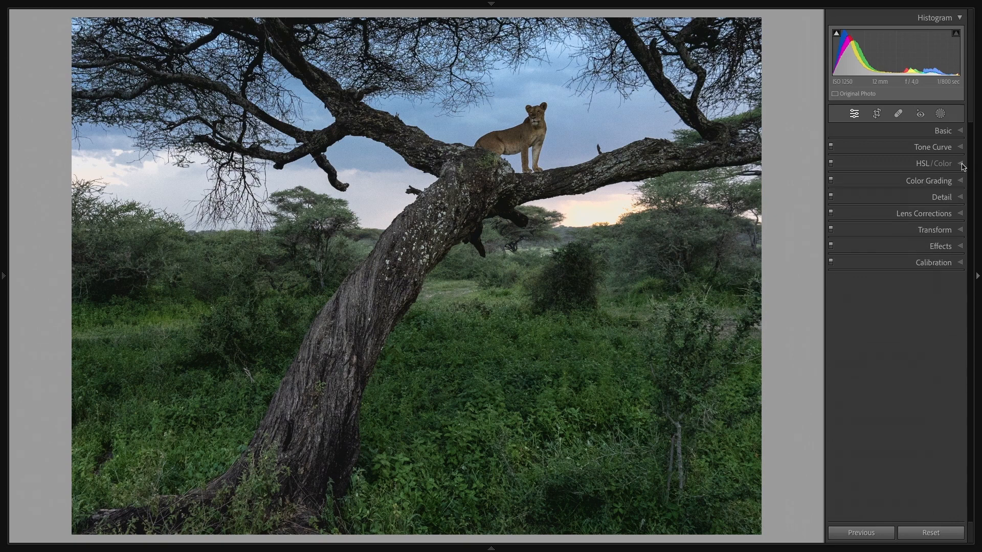
Step: Set the sharpening Amount to 46, try a smaller Radius, and examine the lioness up close
click(961, 199)
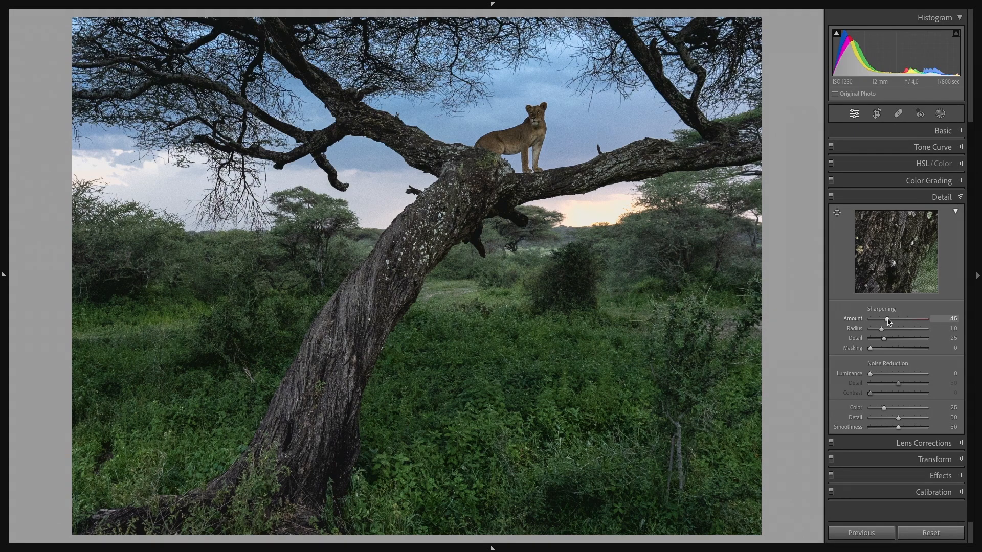
click(606, 268)
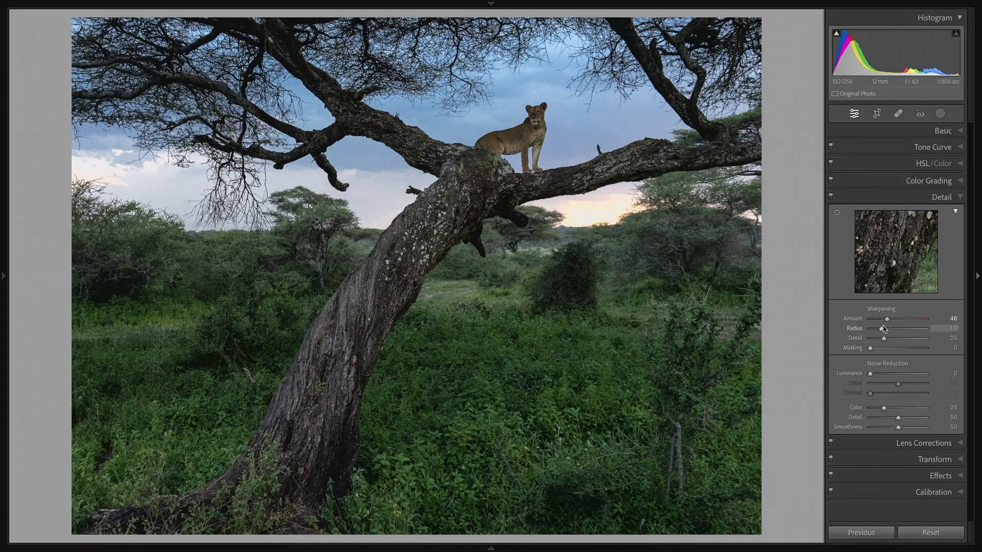
drag(874, 331, 870, 331)
click(512, 130)
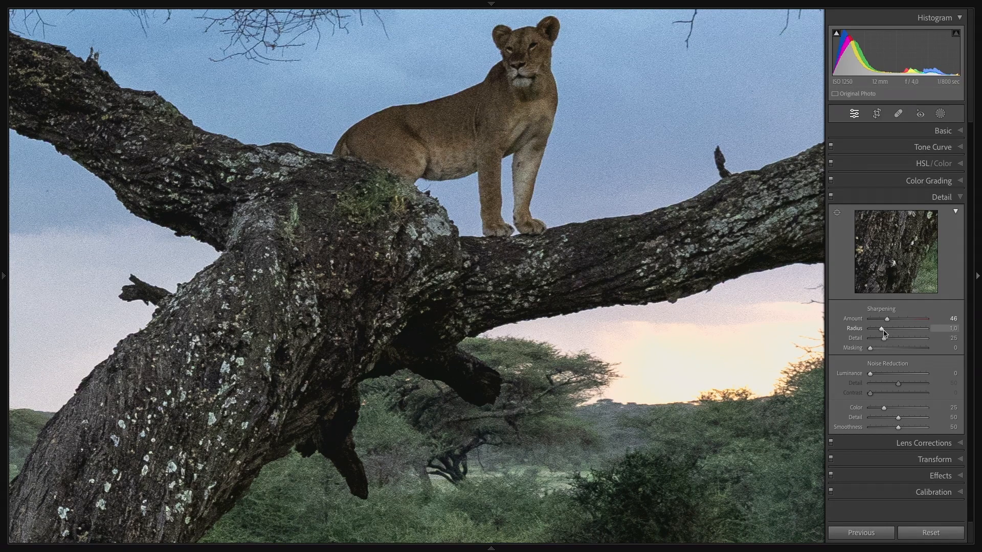
click(555, 84)
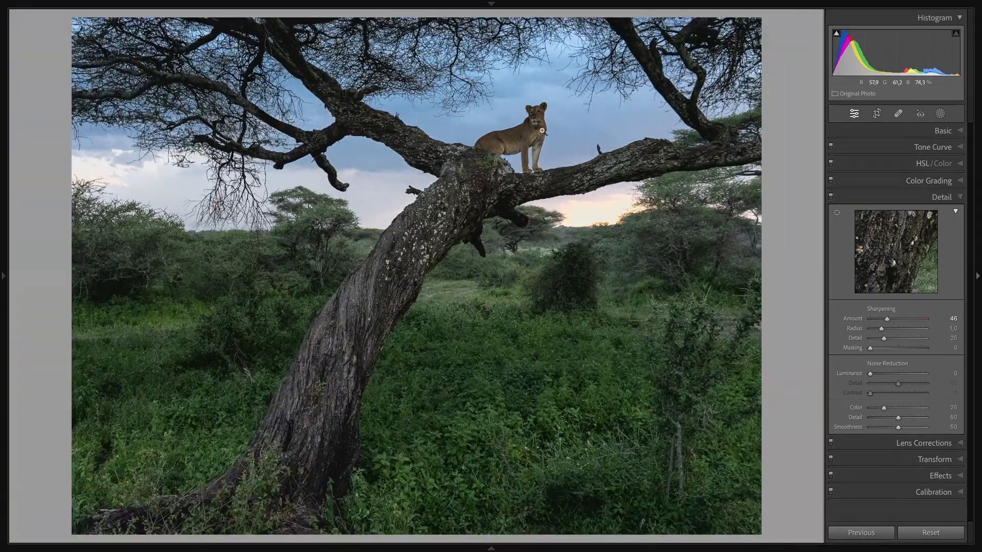
click(542, 131)
click(563, 137)
Step: Set the sharpening Radius to 0.5 and Detail to 100, and examine the tree trunk up close
drag(880, 330, 928, 342)
click(463, 181)
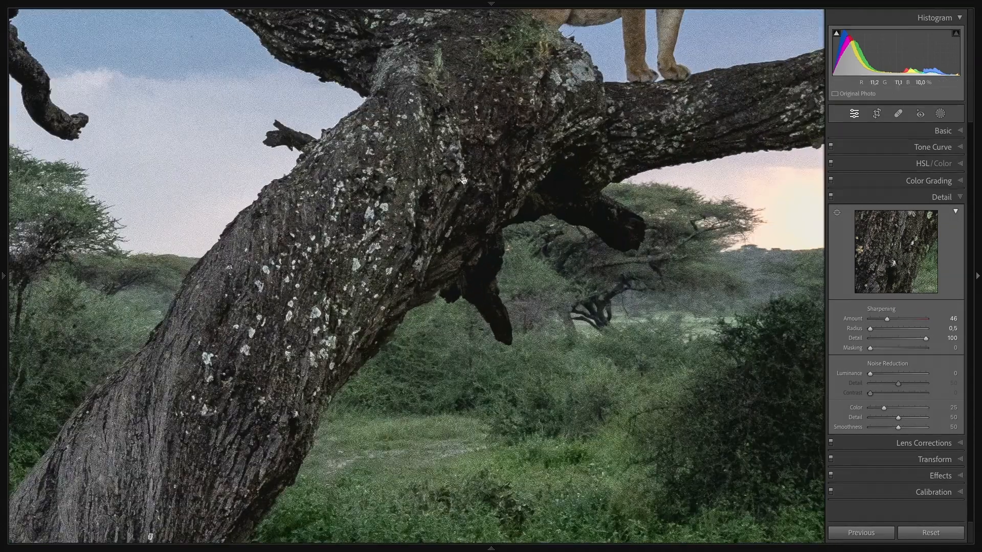
click(348, 261)
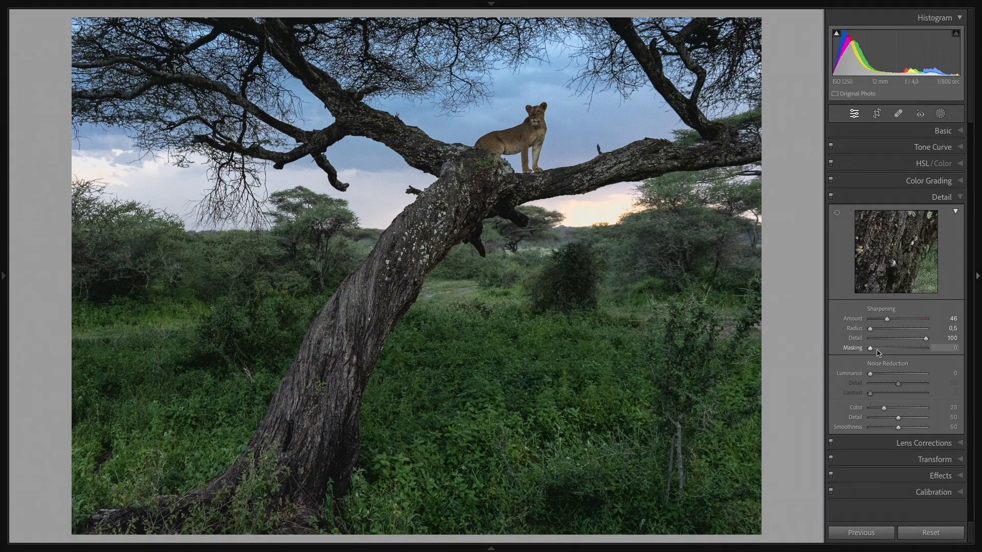
Step: Set the sharpening Masking to 77 using the black-and-white mask preview, and examine the lioness up close
key(alt)
drag(872, 349, 920, 355)
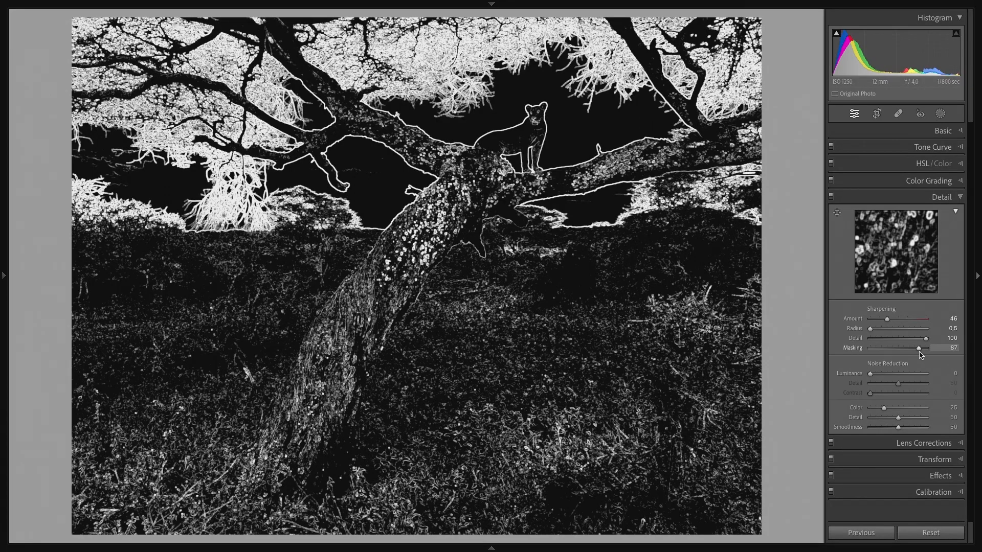
drag(921, 354, 920, 355)
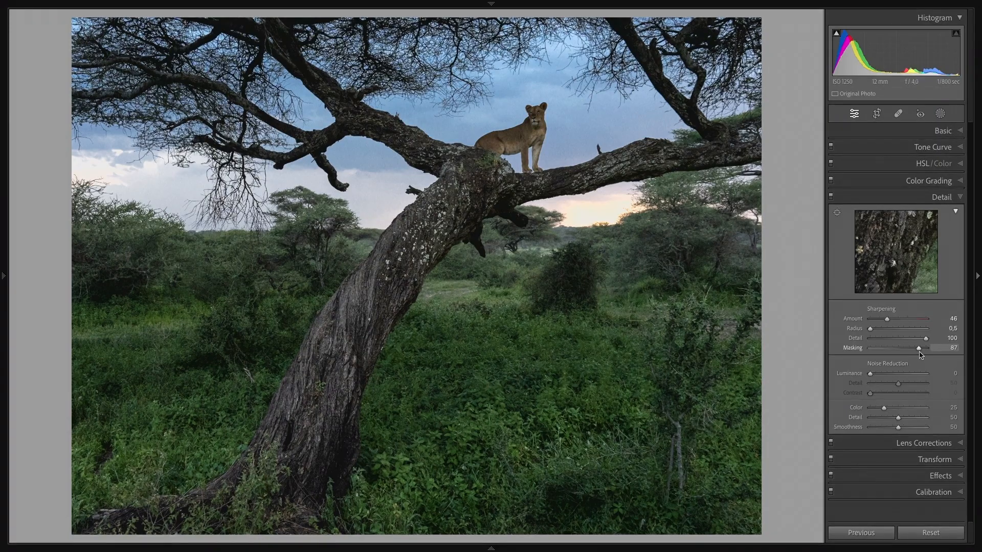
alt+click(919, 349)
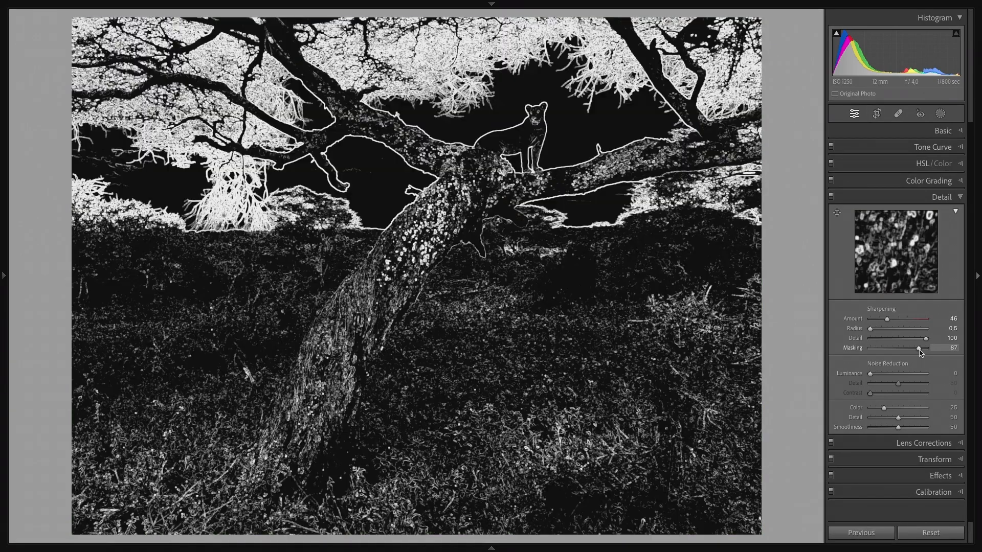
mouse_move(919, 352)
mouse_down()
mouse_move(788, 351)
mouse_move(913, 349)
mouse_up()
click(512, 128)
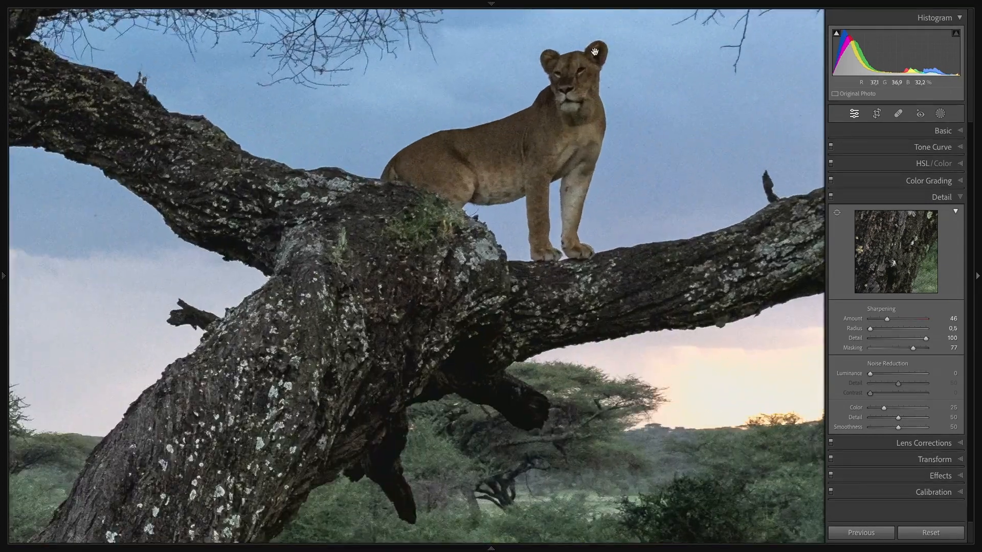
click(580, 94)
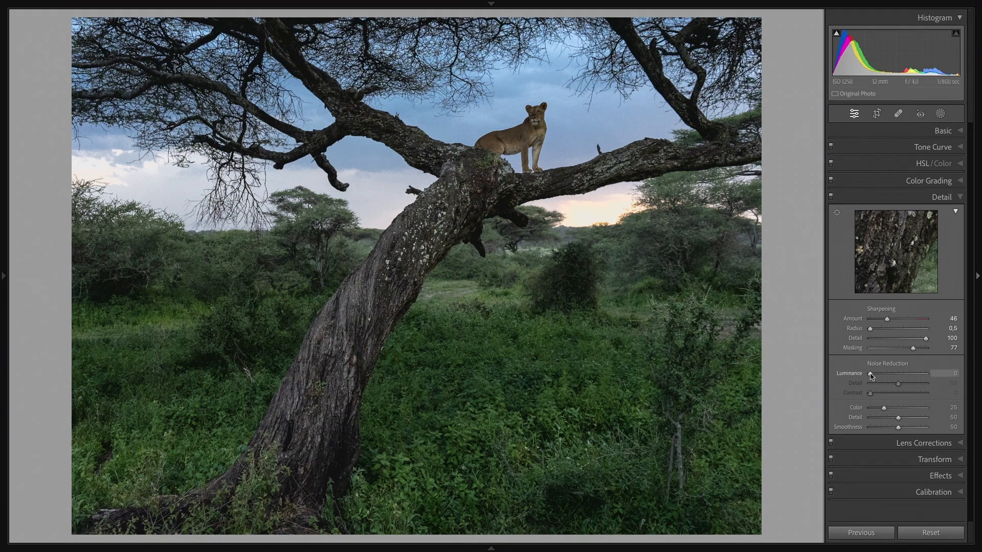
Step: Set noise reduction Luminance to 10 and its Detail to 70, compare the bushes with the Detail adjustments off and on, and collapse them
drag(870, 374, 873, 374)
drag(899, 384, 913, 387)
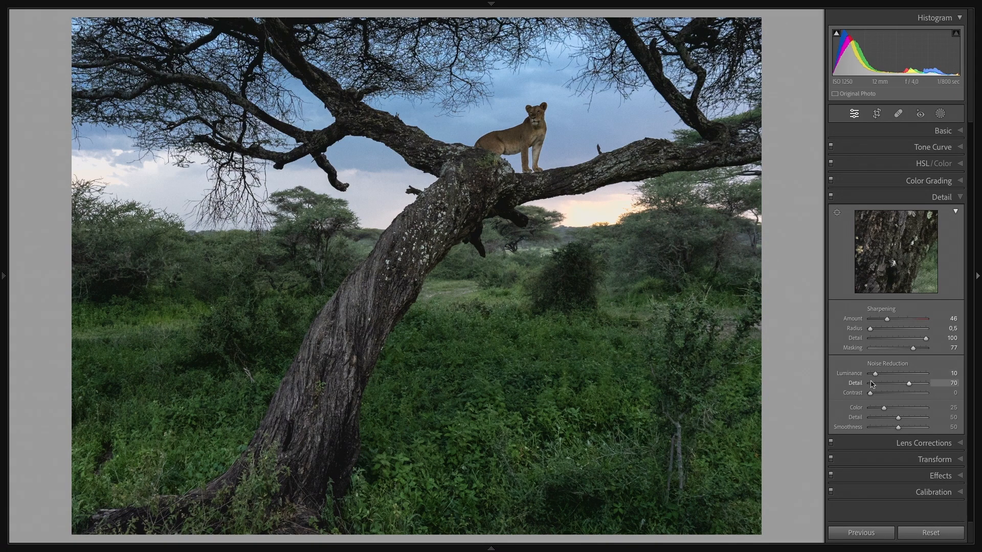
click(639, 260)
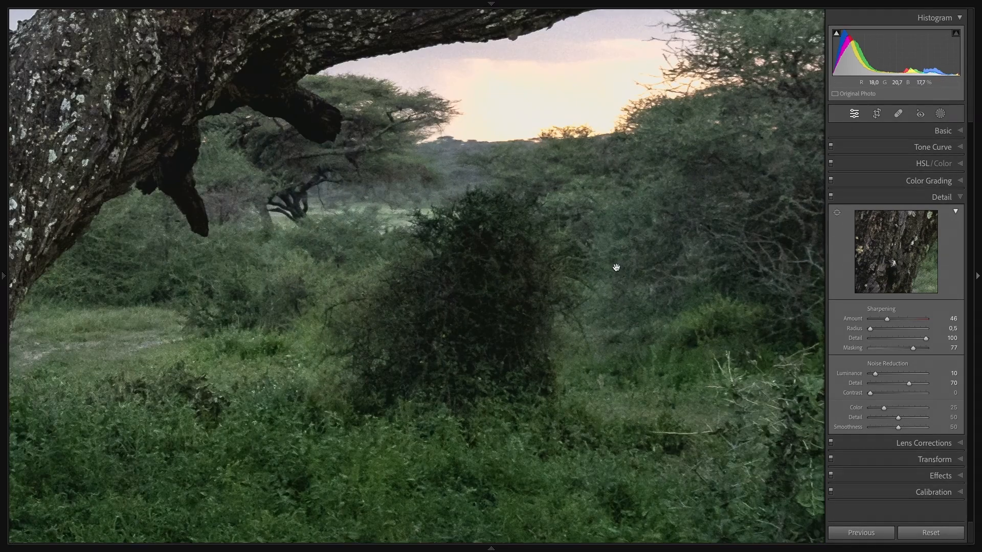
click(831, 198)
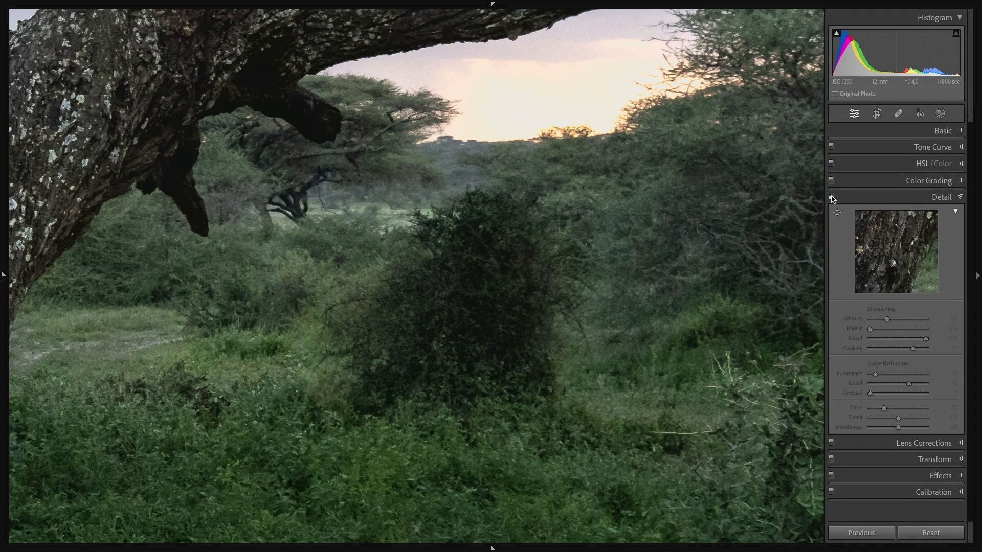
click(831, 198)
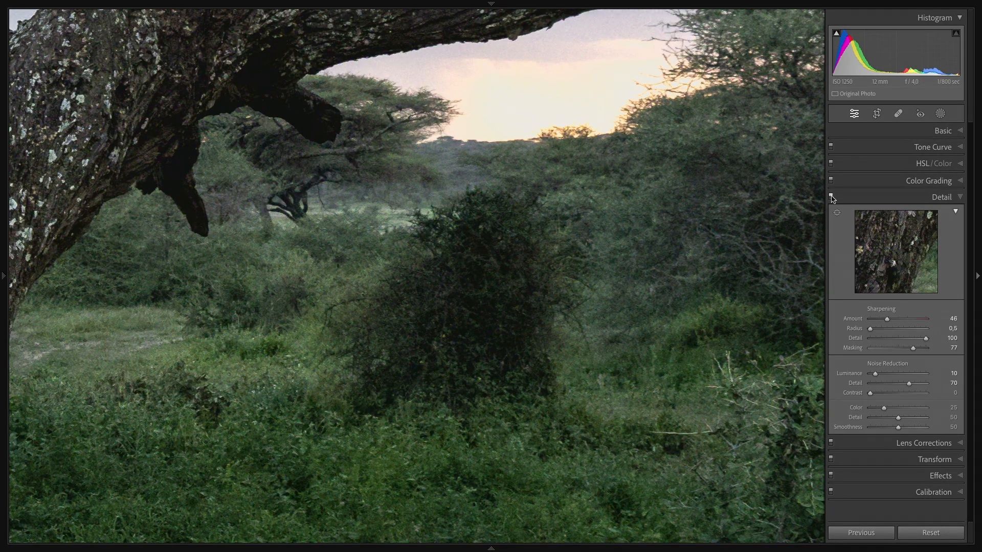
click(831, 198)
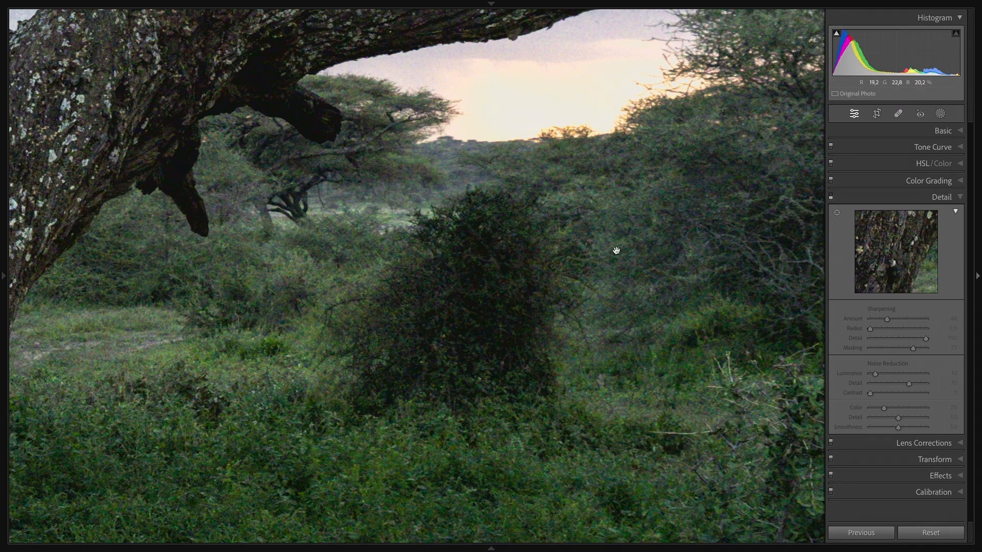
click(831, 198)
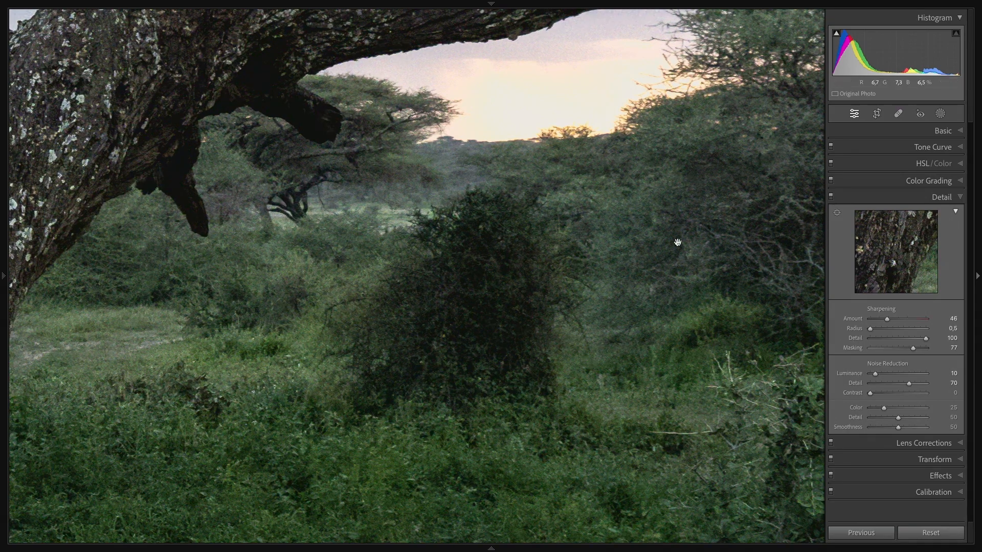
click(659, 271)
click(958, 198)
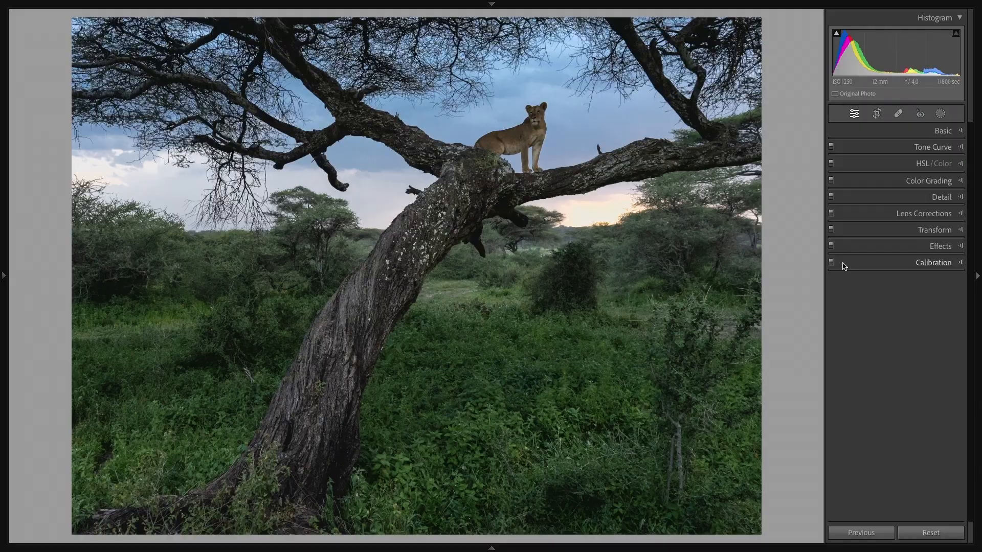
Step: Examine the lioness up close and create a new mask that selects the sky
click(509, 150)
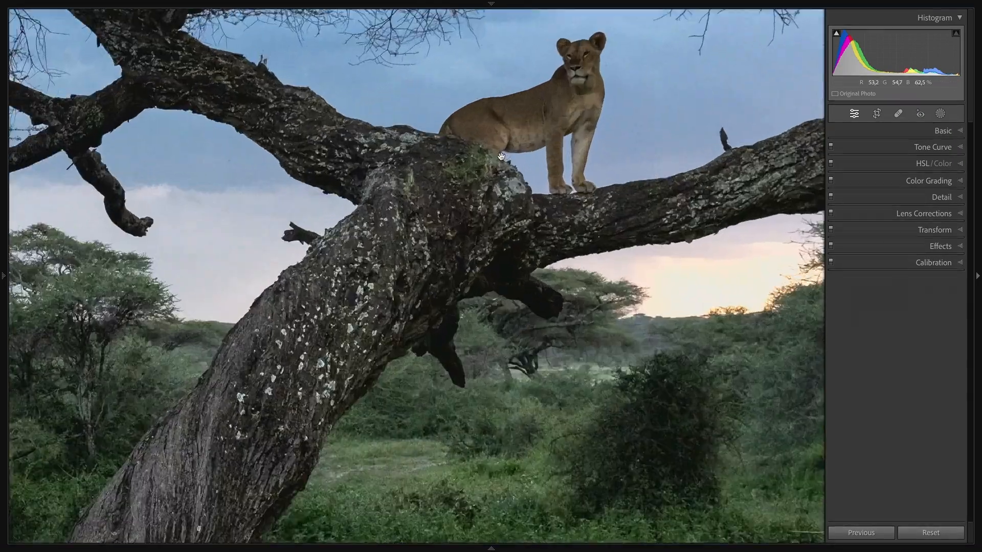
drag(610, 84, 552, 180)
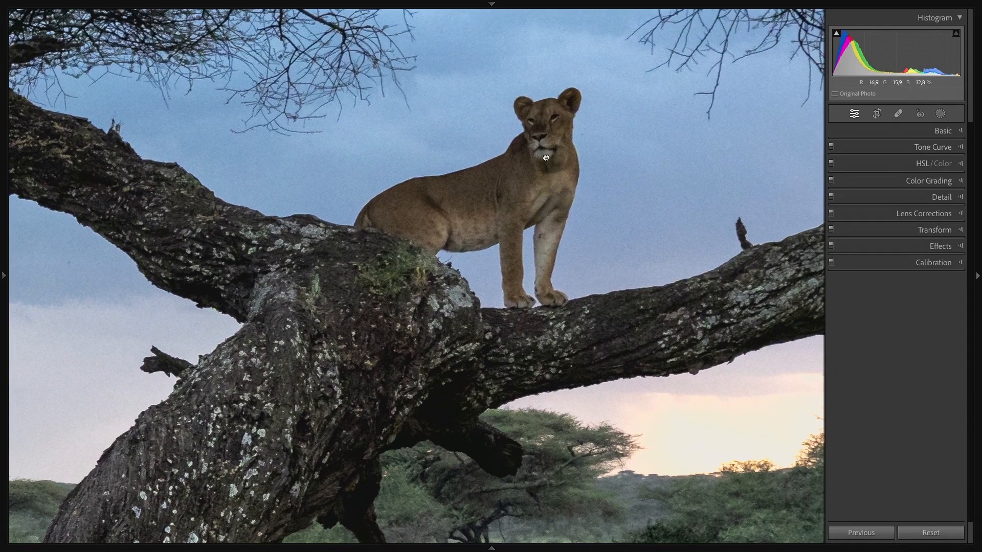
click(547, 158)
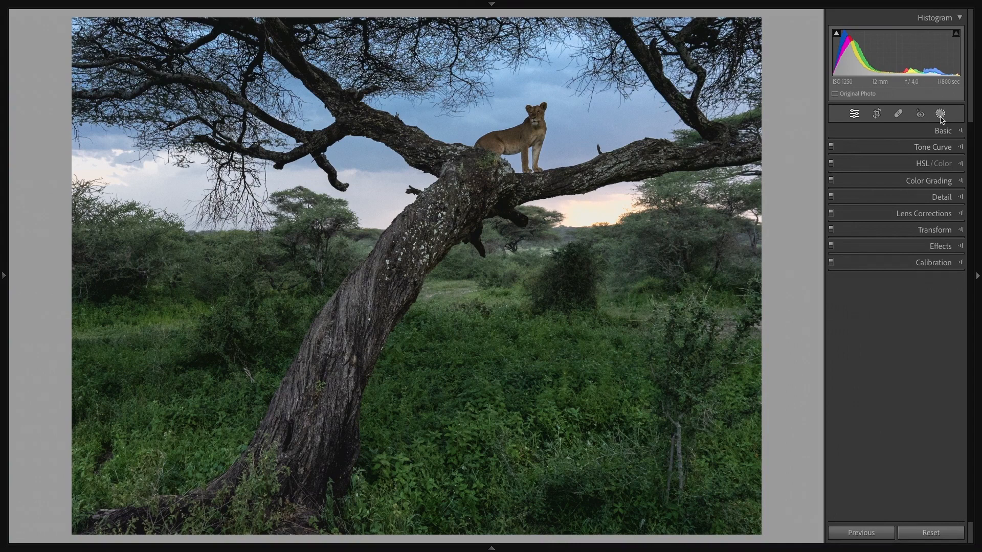
click(940, 114)
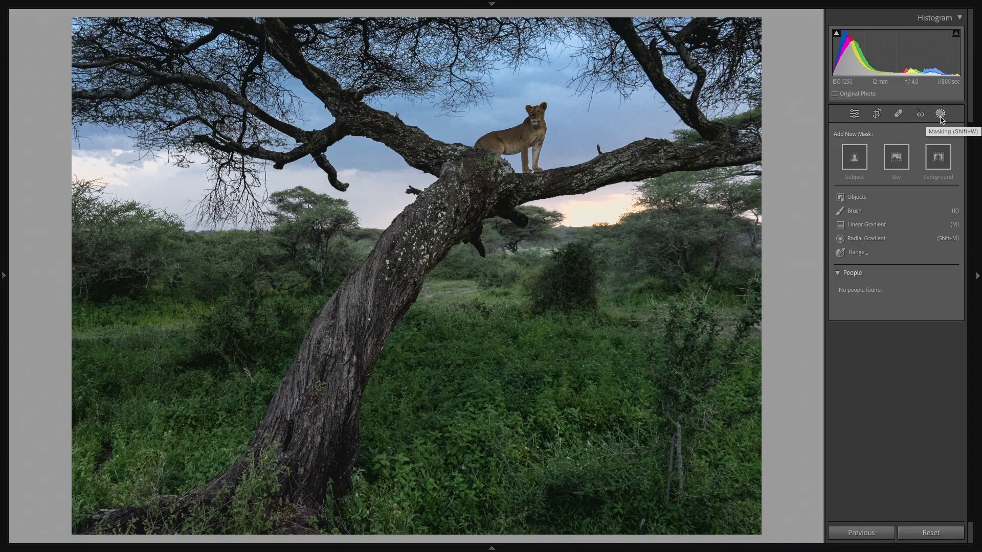
click(901, 164)
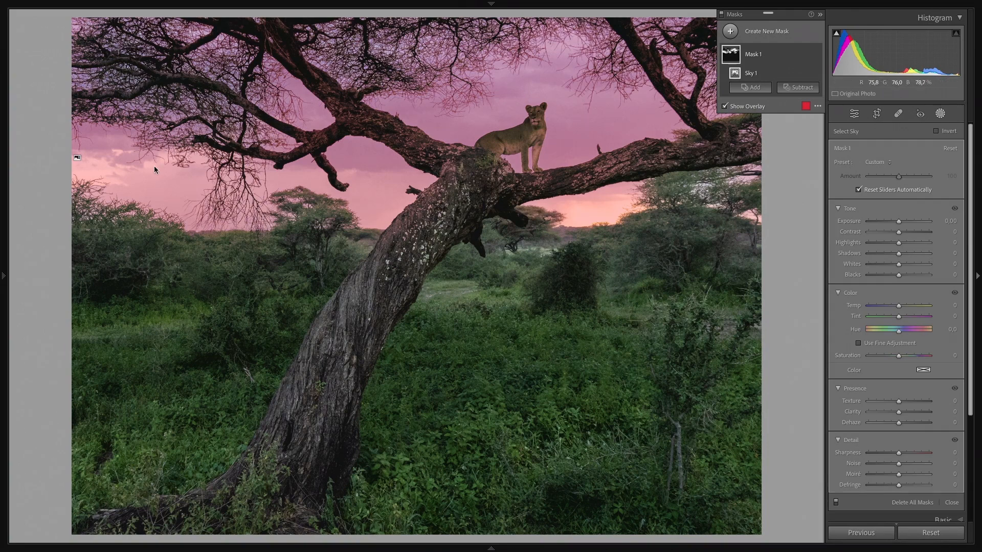
Step: Check the sky mask overlay around the lioness and subtract the automatically selected subject from the mask
click(535, 114)
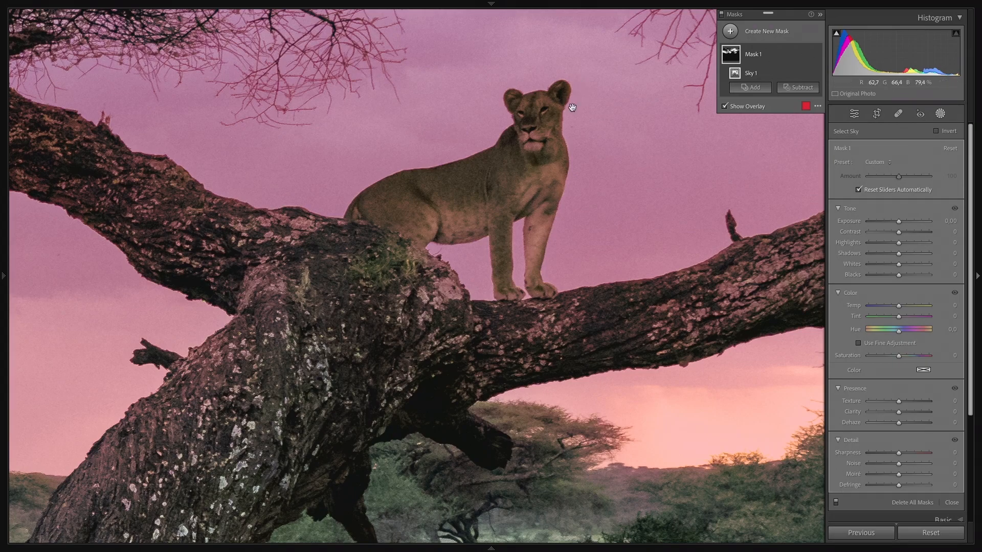
click(561, 145)
click(561, 145)
click(561, 145)
click(561, 146)
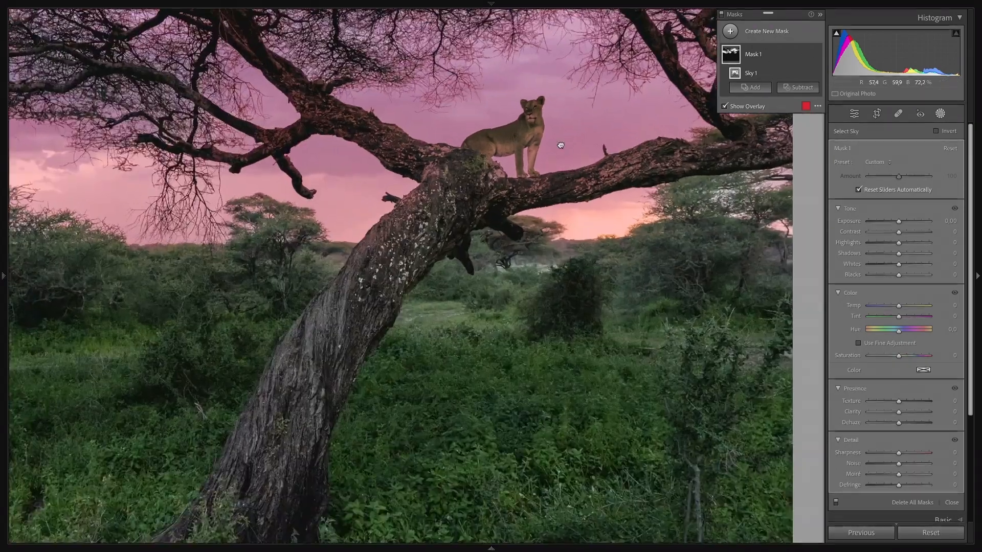
drag(559, 145, 585, 195)
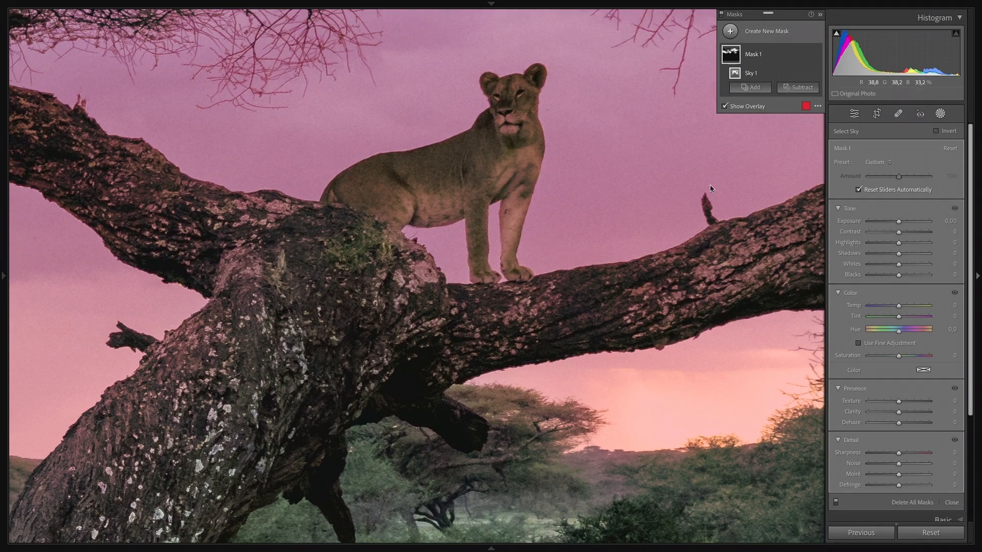
click(797, 88)
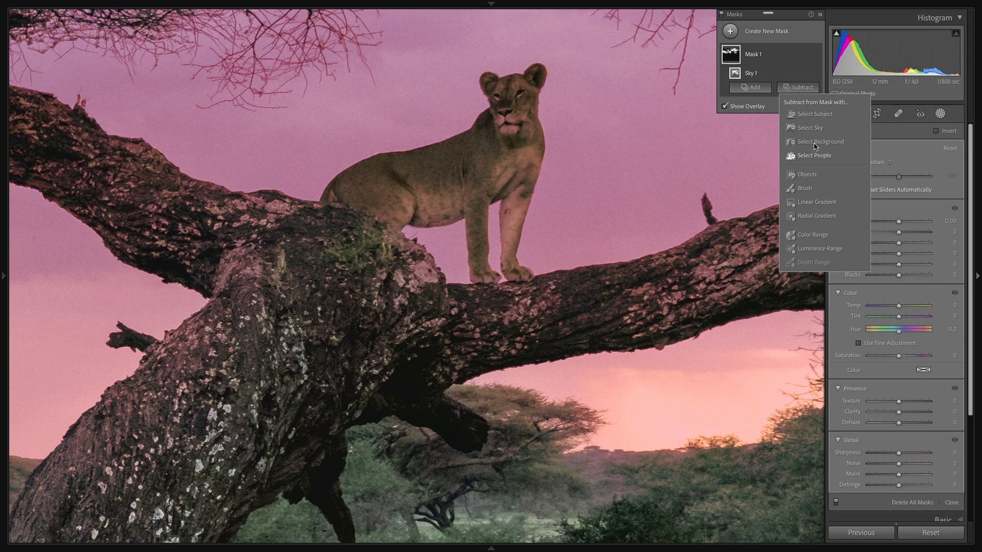
click(812, 115)
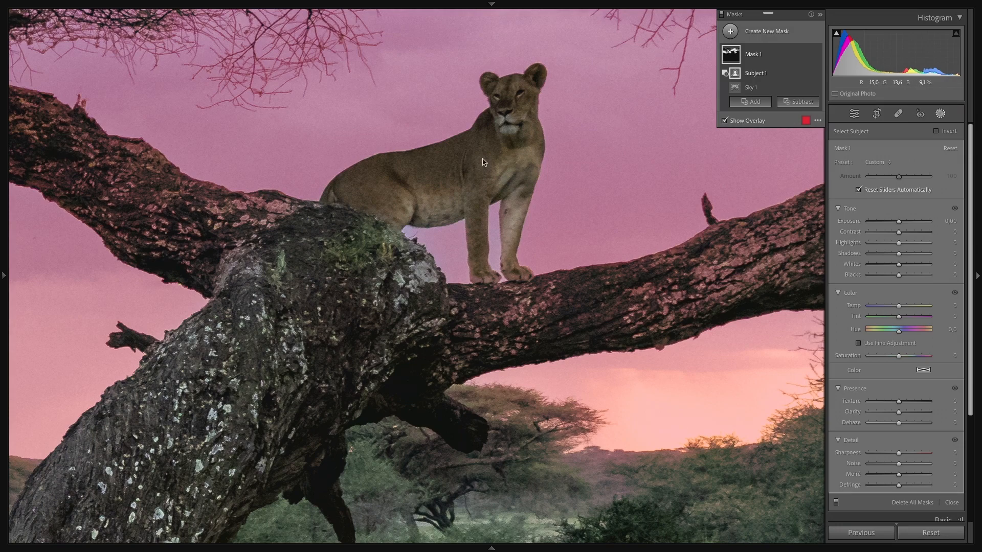
click(531, 113)
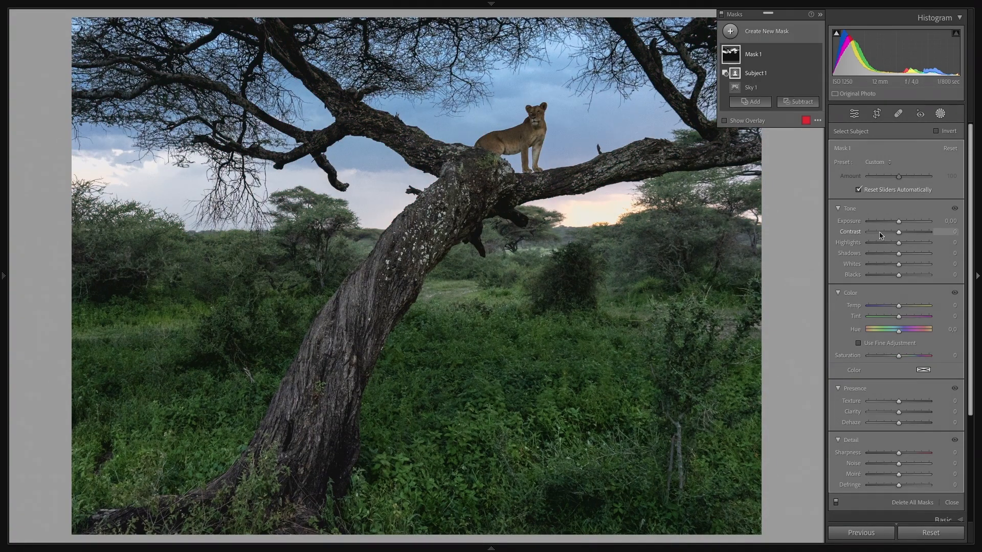
Step: Try an Exposure of -4.00 on the sky mask with the overlay hidden, and reset it
drag(898, 220, 830, 226)
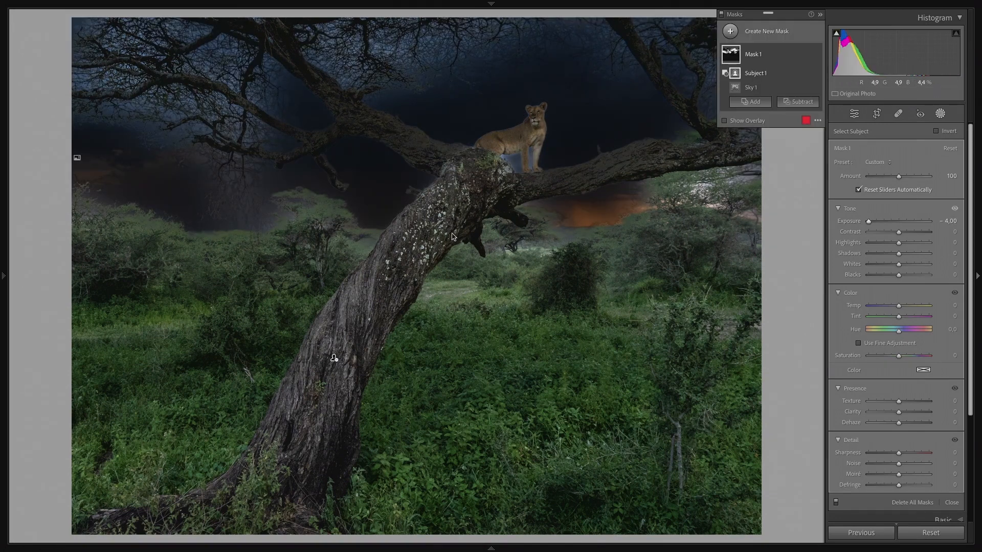
double_click(851, 224)
key(o)
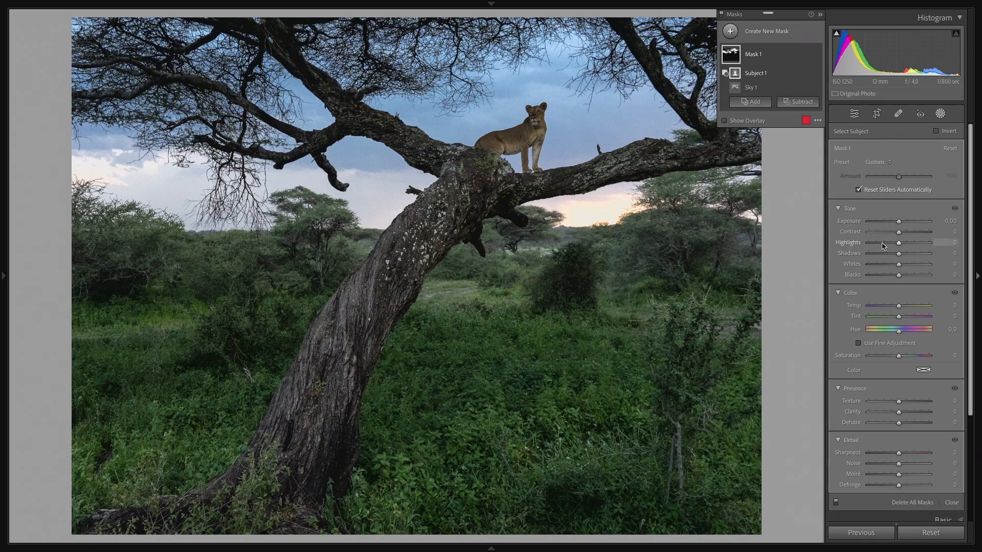
Step: Set the sky mask's Highlights to -17, Dehaze to 25 and Saturation to -8, and compare the photo with the mask off and on
drag(889, 247, 893, 247)
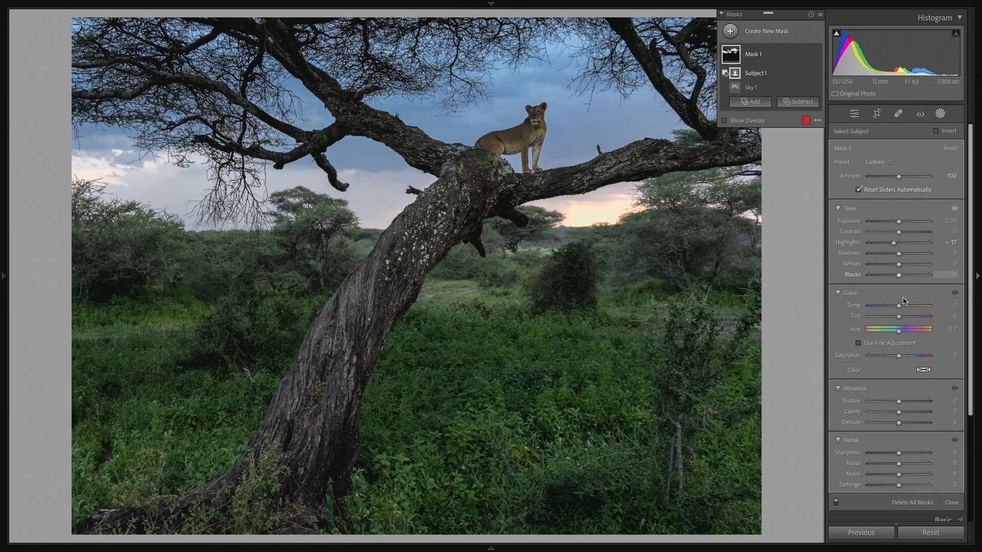
drag(904, 424, 906, 424)
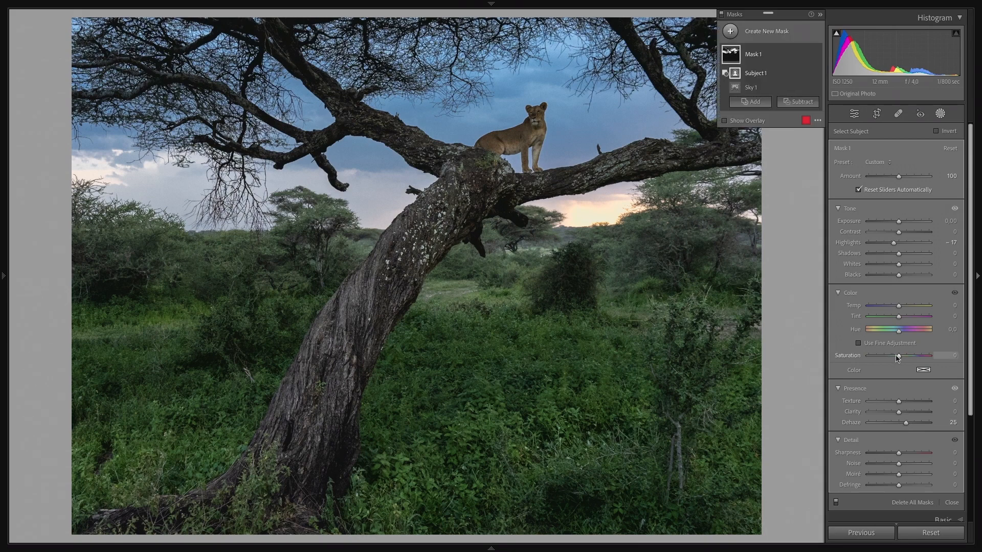
drag(900, 358, 896, 358)
click(816, 55)
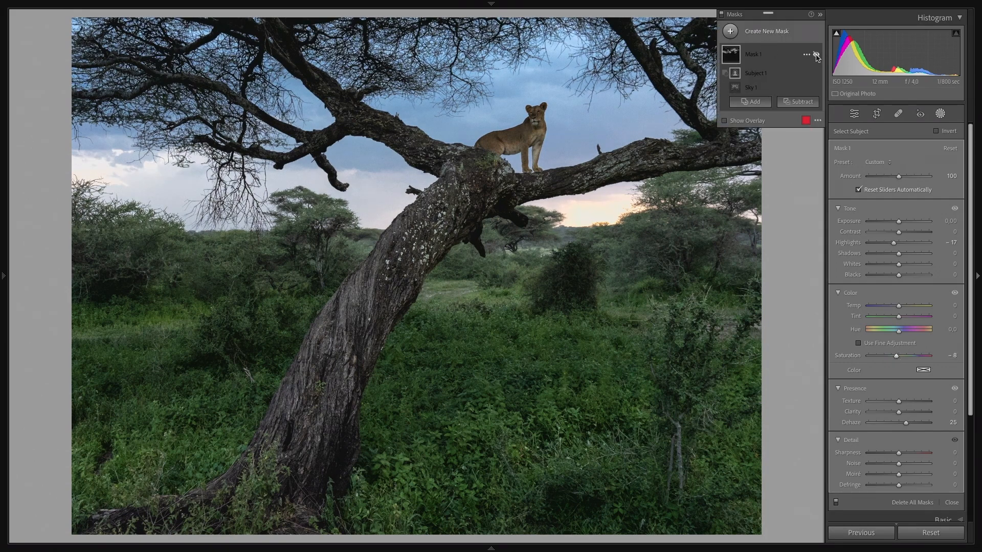
click(816, 55)
click(817, 54)
click(816, 55)
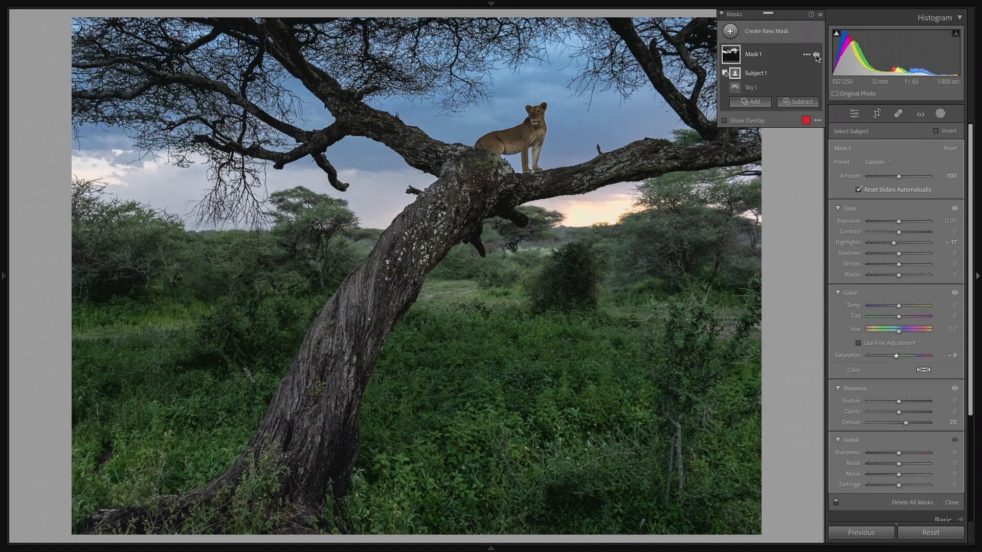
click(816, 54)
click(816, 55)
Step: Add a new radial gradient mask as a wide ellipse over the bright sunset sky below the branch
click(731, 32)
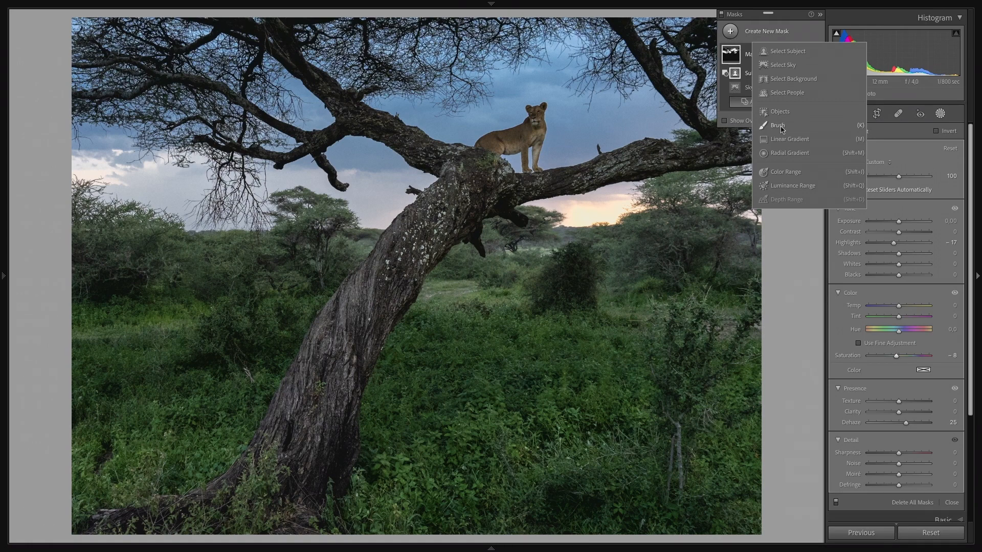
click(786, 154)
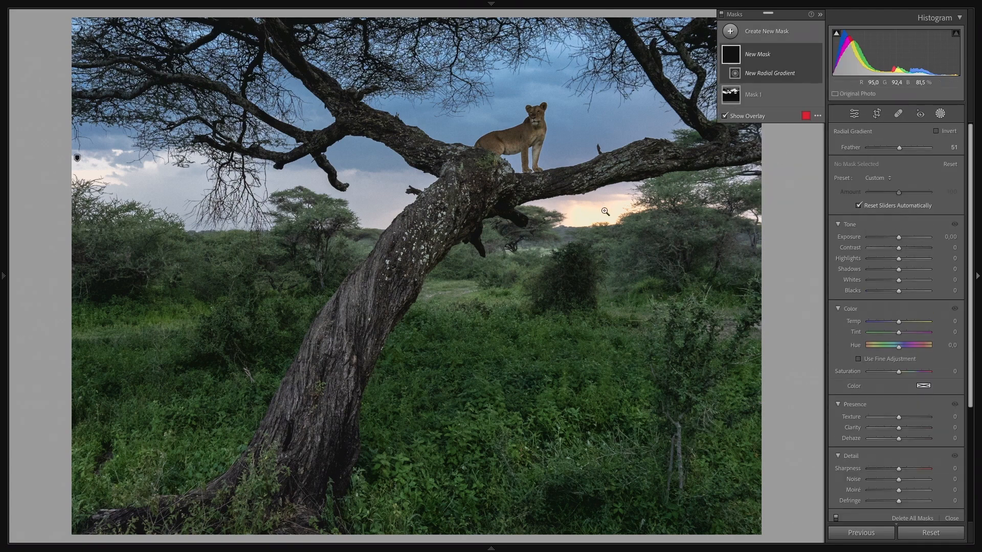
click(605, 211)
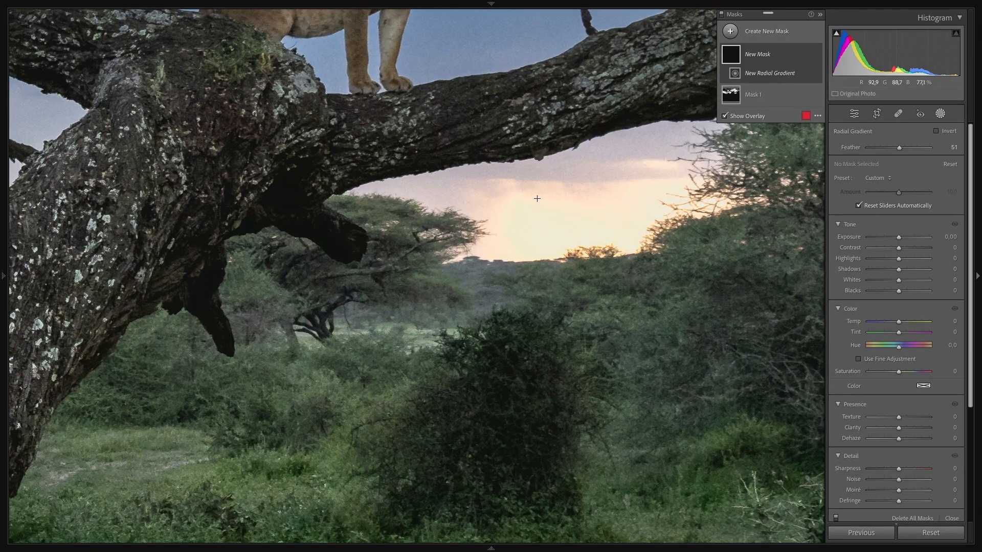
drag(537, 199, 592, 253)
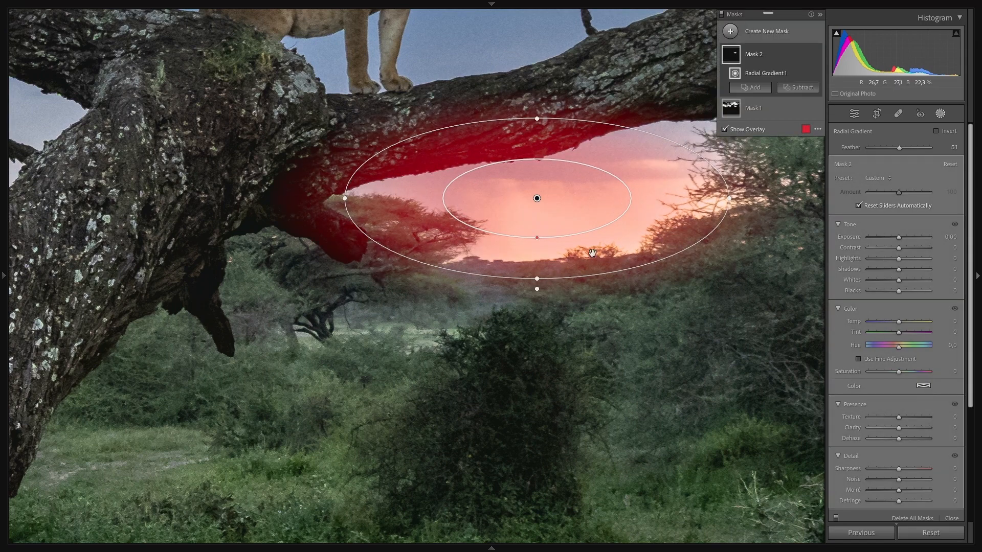
Step: Center the radial gradient on the sunset glow, tilt it slightly counterclockwise, and set its Feather to 45
drag(537, 198, 579, 217)
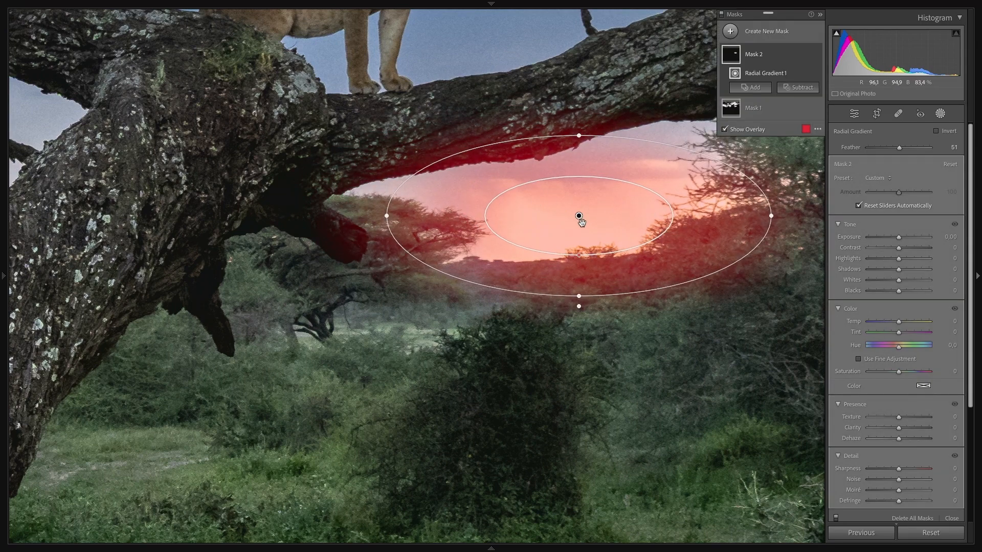
drag(667, 297, 675, 282)
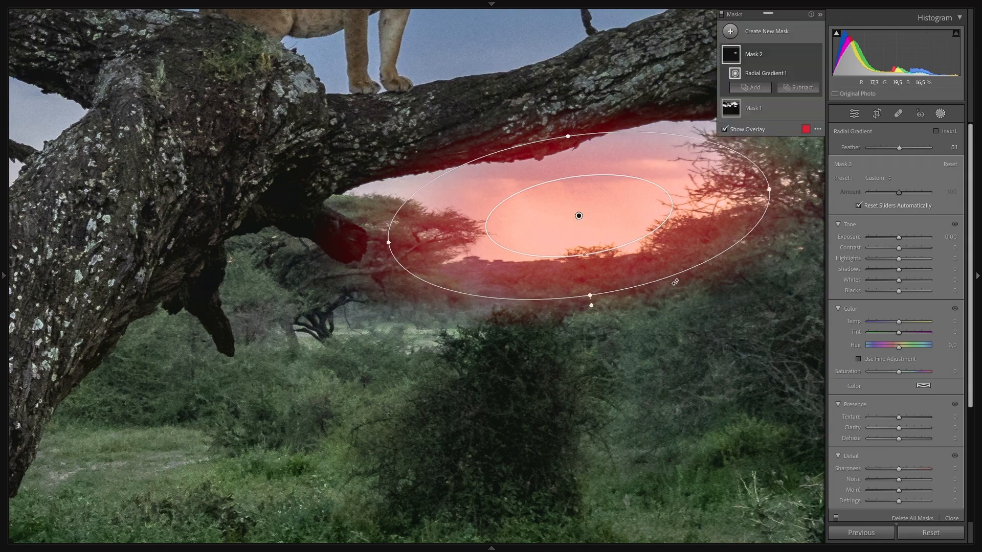
drag(578, 216, 574, 213)
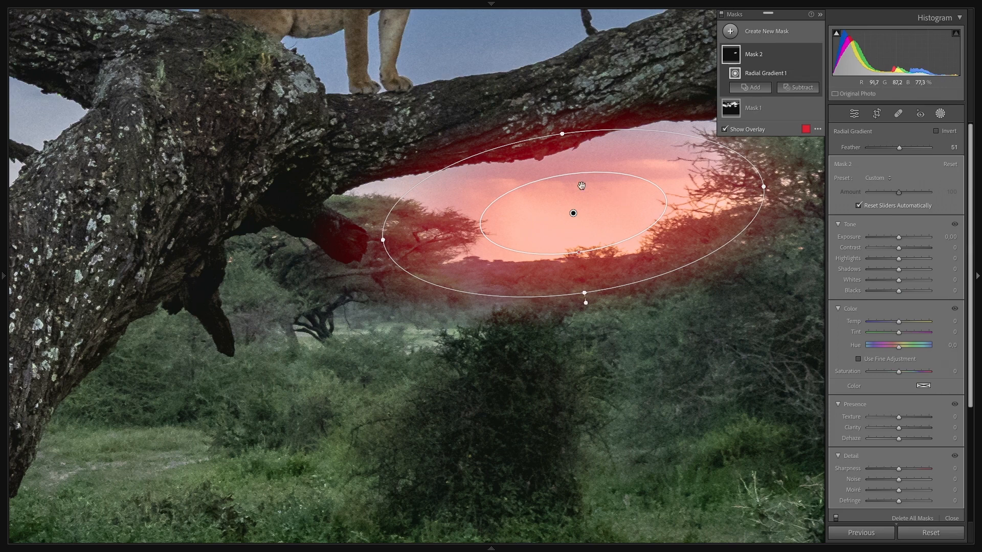
mouse_move(579, 252)
mouse_down()
mouse_move(570, 208)
mouse_move(588, 296)
mouse_move(583, 256)
mouse_up()
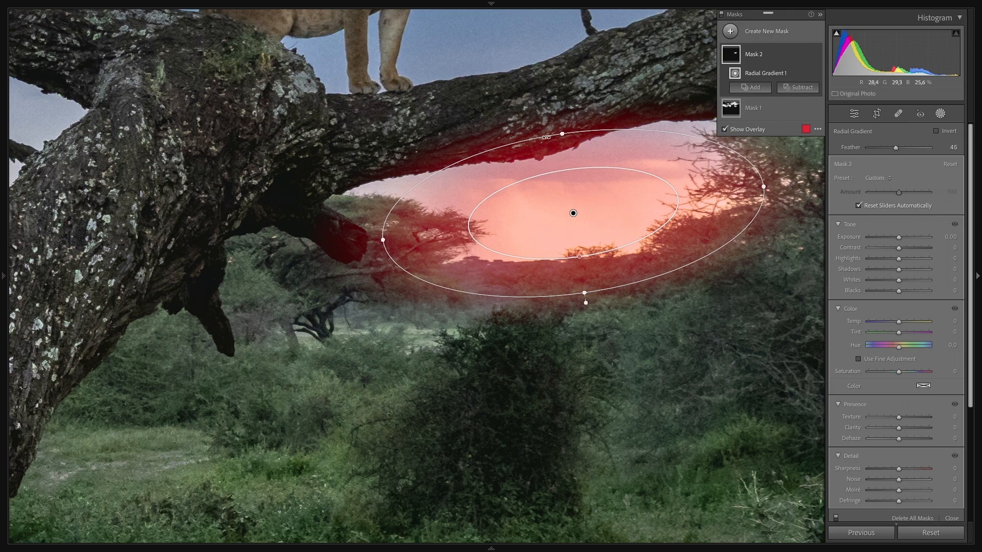
Step: Hide the overlay, set the radial mask's Highlights to -33, and compare the sunset with the mask off and on
key(o)
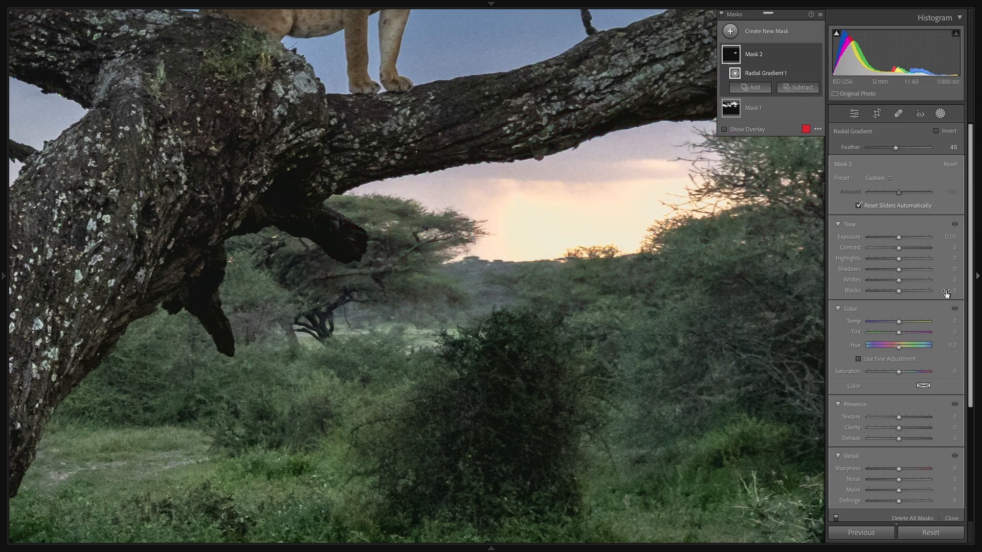
click(890, 261)
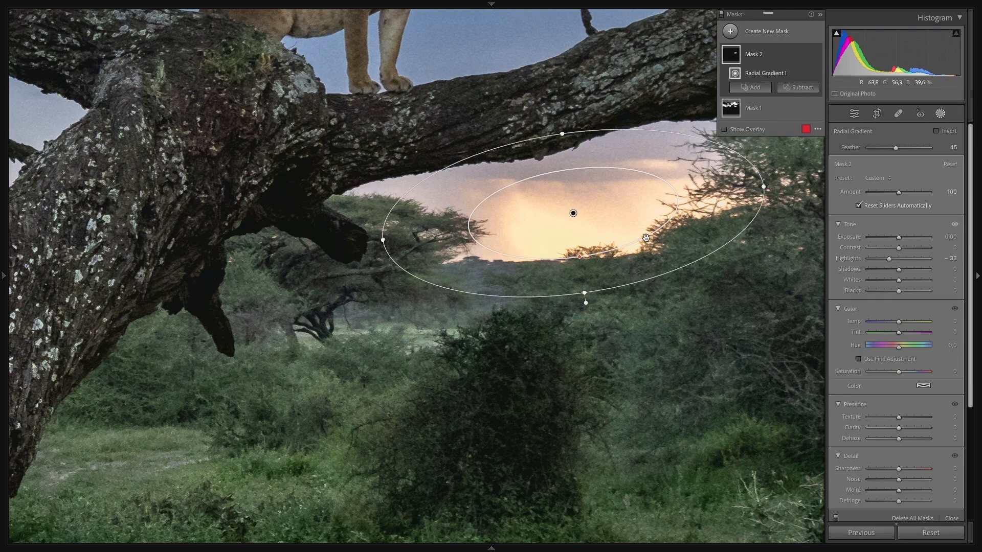
click(817, 54)
click(816, 55)
click(817, 55)
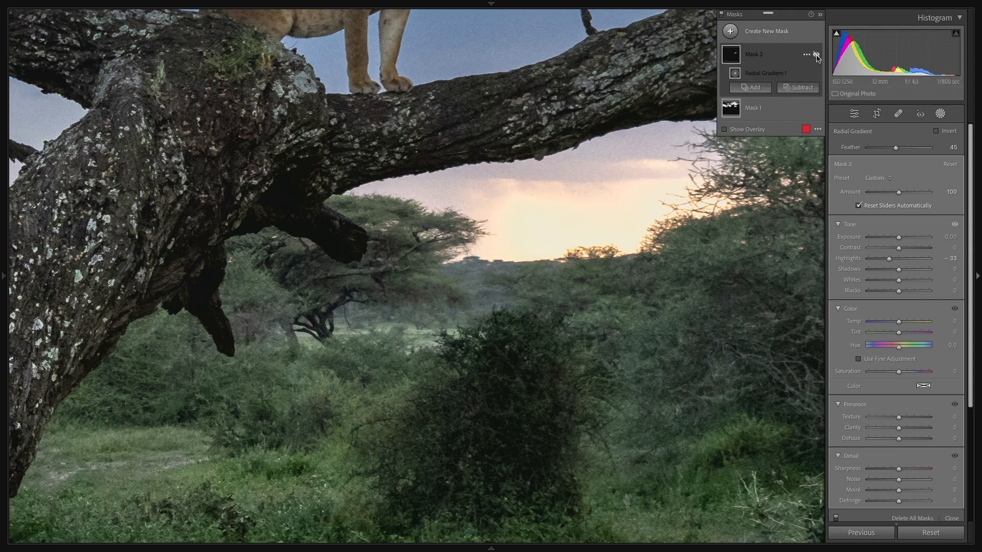
click(816, 55)
click(816, 55)
click(816, 55)
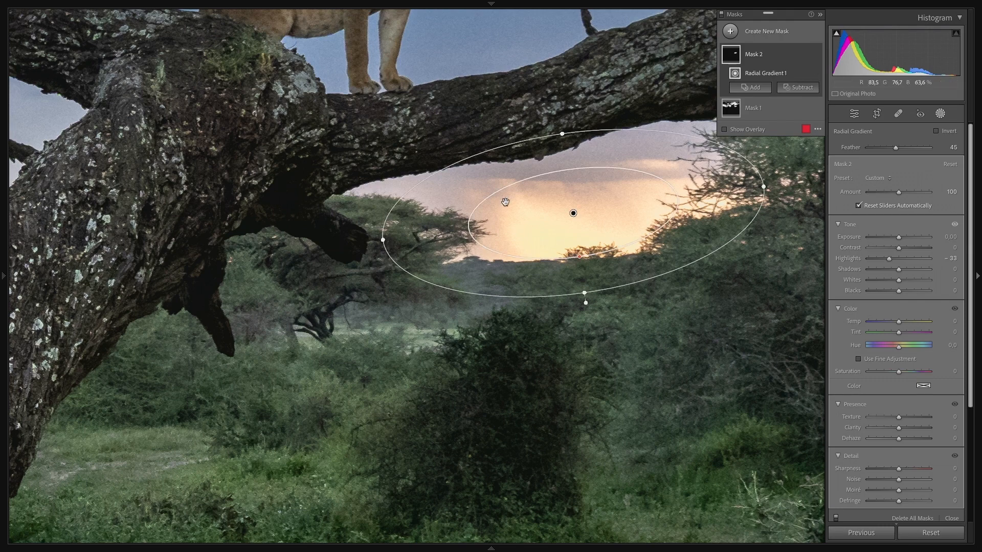
Step: Create a new mask with Select Subject covering the lioness and the tree trunk
click(668, 340)
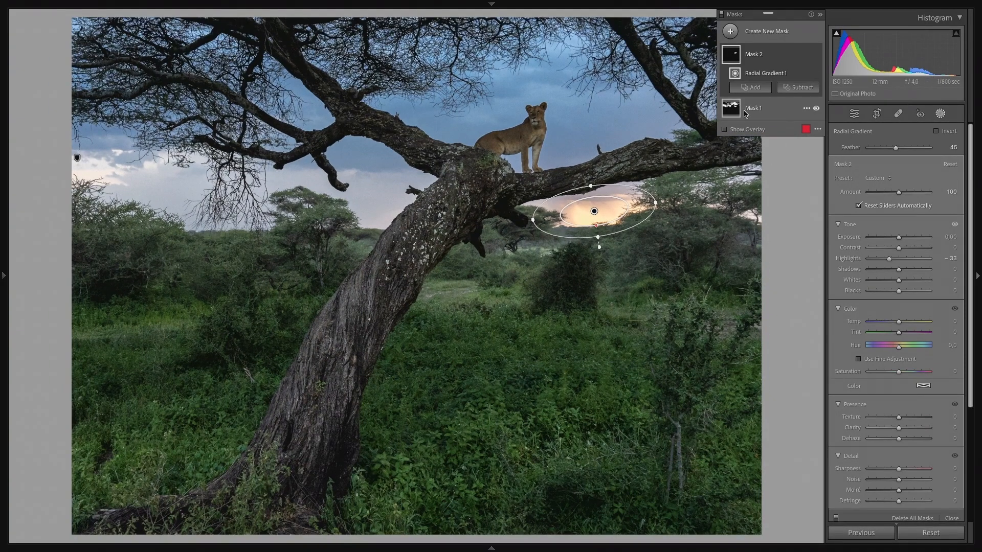
click(730, 32)
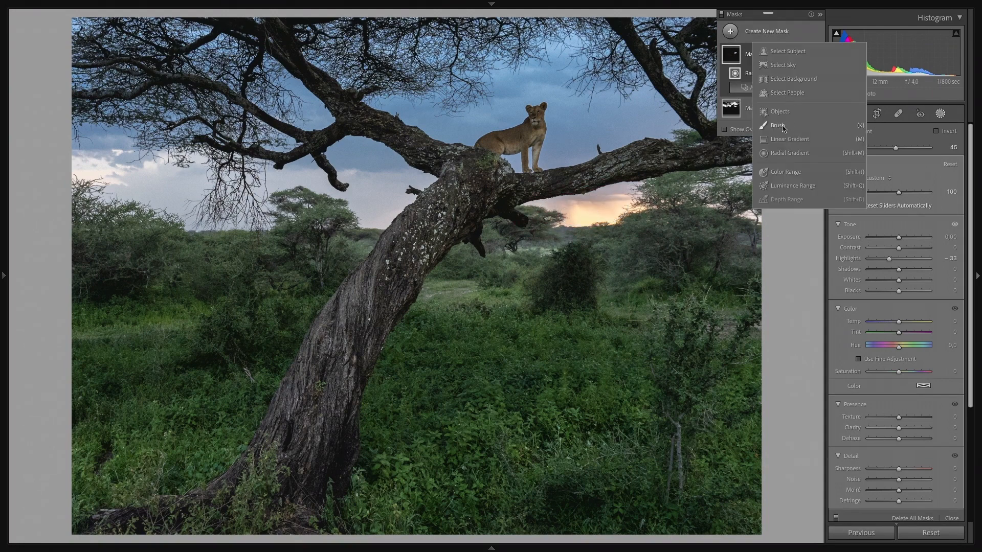
click(786, 53)
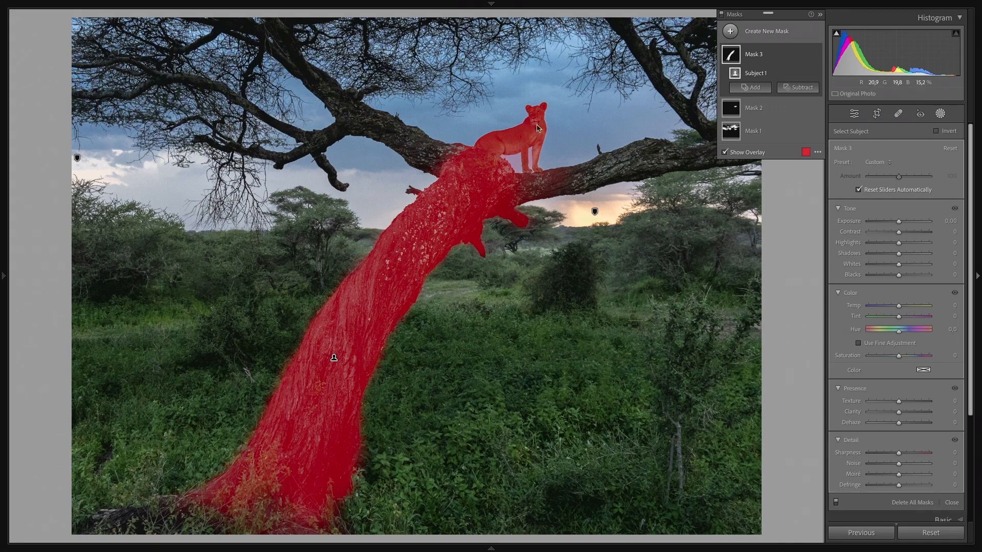
click(792, 90)
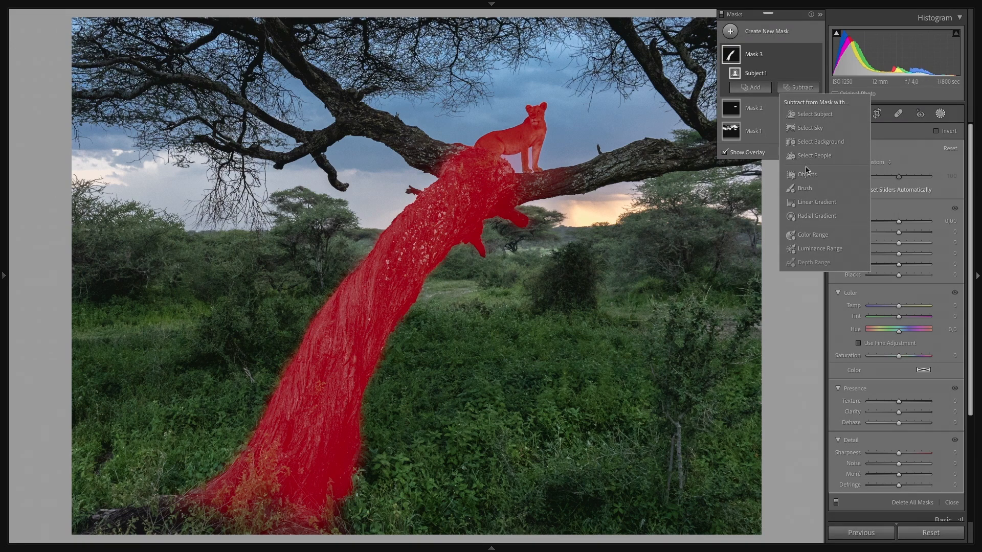
click(805, 189)
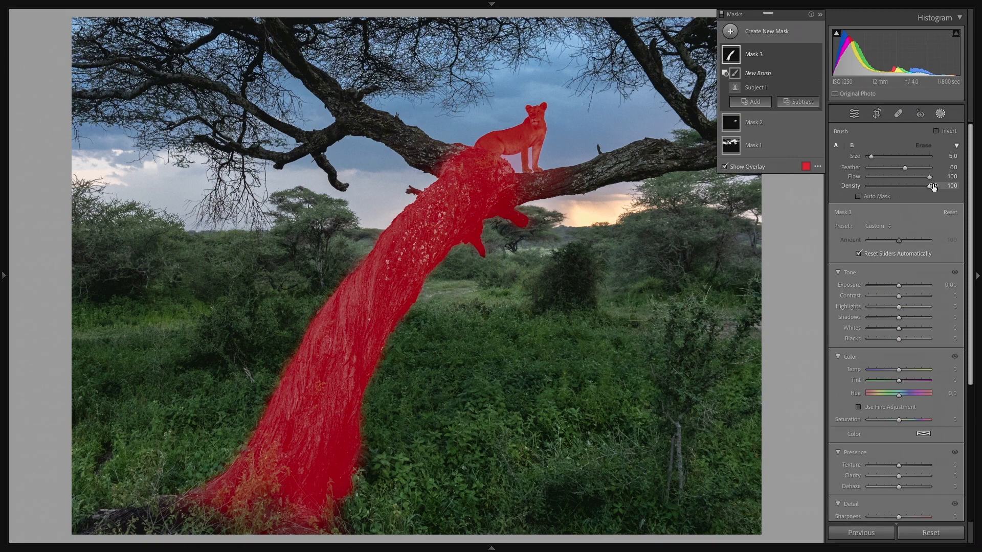
drag(445, 229, 450, 177)
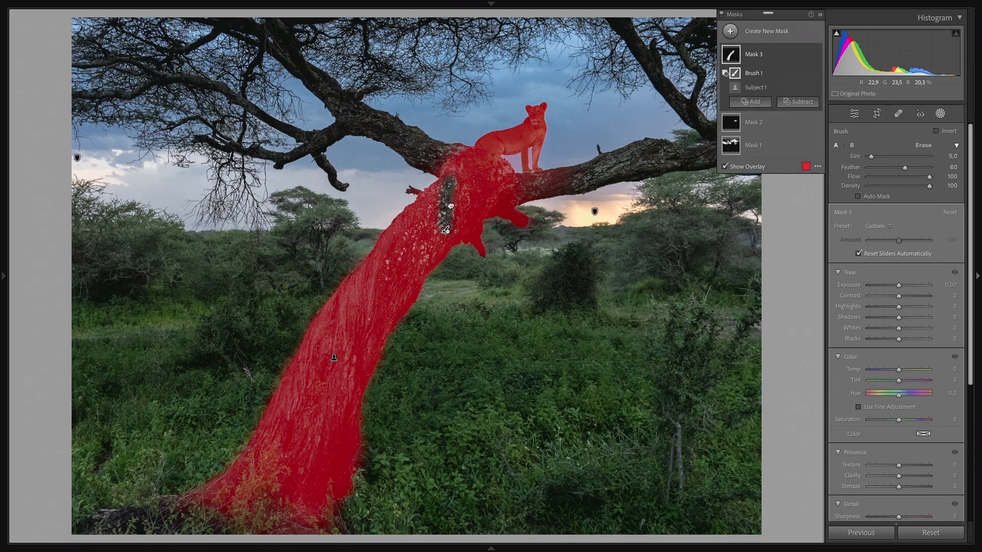
key(z)
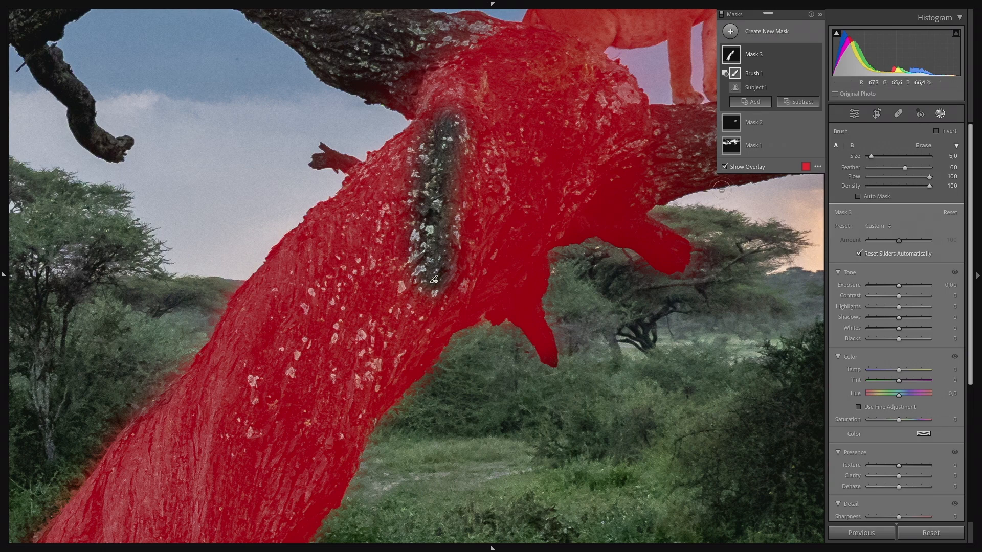
key(ctrl+z)
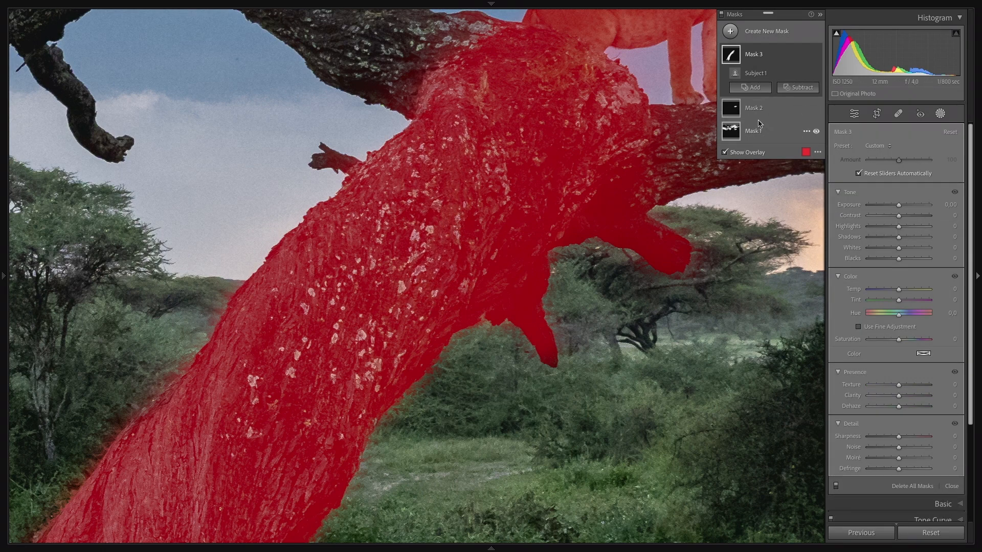
Step: Subtract from the lioness mask with a brush at Flow 33, enlarged to Size 12, painting down the tree trunk
click(801, 92)
click(804, 178)
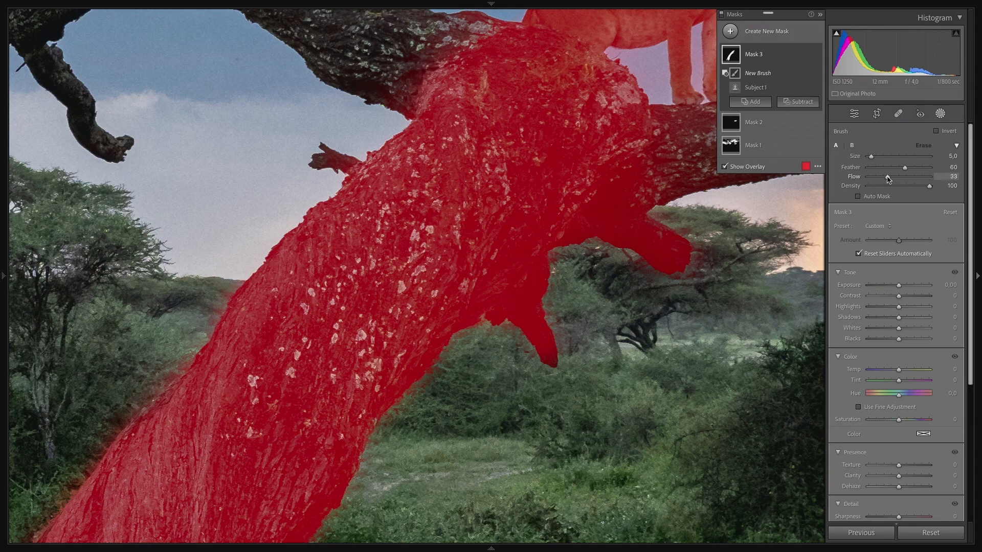
drag(474, 151, 473, 159)
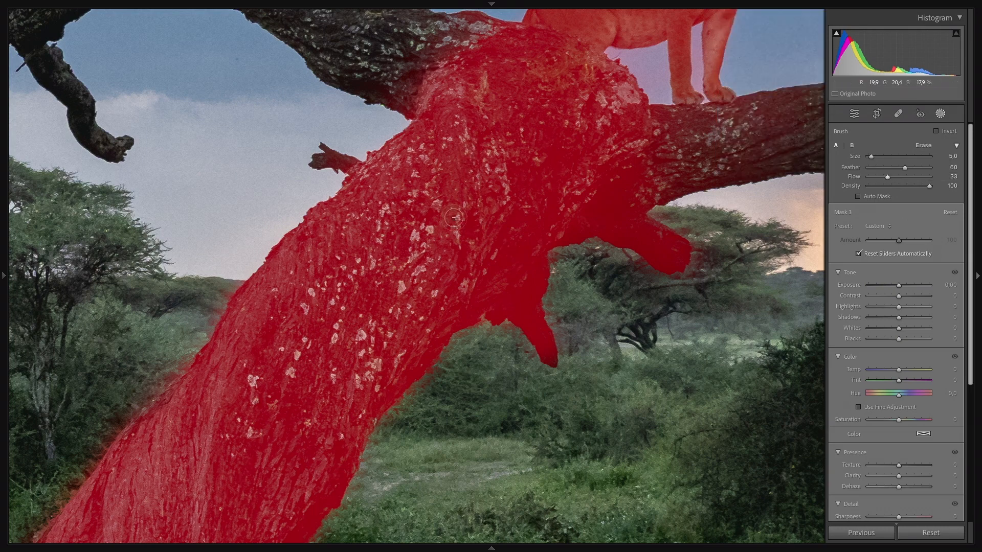
mouse_move(401, 282)
mouse_down()
mouse_move(459, 192)
mouse_move(417, 259)
mouse_move(444, 218)
mouse_move(368, 310)
mouse_move(411, 253)
mouse_move(365, 305)
mouse_up()
scroll(397, 287, up, 5)
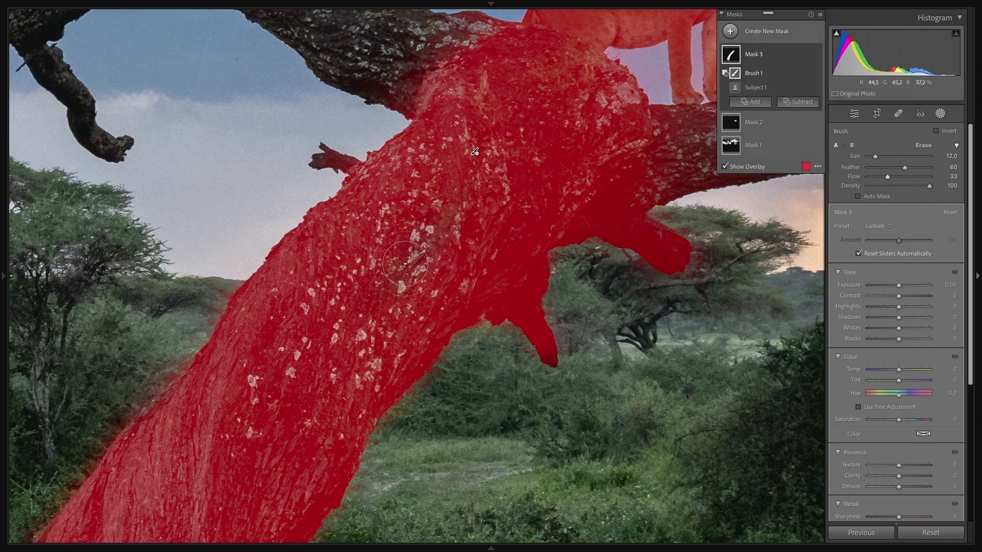
mouse_move(402, 266)
mouse_down()
mouse_move(309, 312)
mouse_move(238, 448)
mouse_move(299, 370)
mouse_move(338, 423)
mouse_move(335, 446)
mouse_move(385, 322)
mouse_move(403, 348)
mouse_move(283, 355)
mouse_move(351, 255)
mouse_move(493, 158)
mouse_move(564, 78)
mouse_move(576, 174)
mouse_move(606, 171)
mouse_move(633, 183)
mouse_move(630, 262)
mouse_move(656, 259)
mouse_move(661, 283)
mouse_move(612, 289)
mouse_move(611, 149)
mouse_move(621, 157)
mouse_move(492, 347)
mouse_move(449, 320)
mouse_move(542, 229)
mouse_move(547, 88)
mouse_move(575, 66)
mouse_move(610, 141)
mouse_move(512, 85)
mouse_move(521, 53)
mouse_move(468, 120)
mouse_move(380, 157)
mouse_move(371, 216)
mouse_move(329, 259)
mouse_move(394, 129)
mouse_move(523, 151)
mouse_move(494, 317)
mouse_move(345, 451)
mouse_move(298, 456)
mouse_move(311, 437)
mouse_up()
key(ctrl+minus)
key(ctrl+minus)
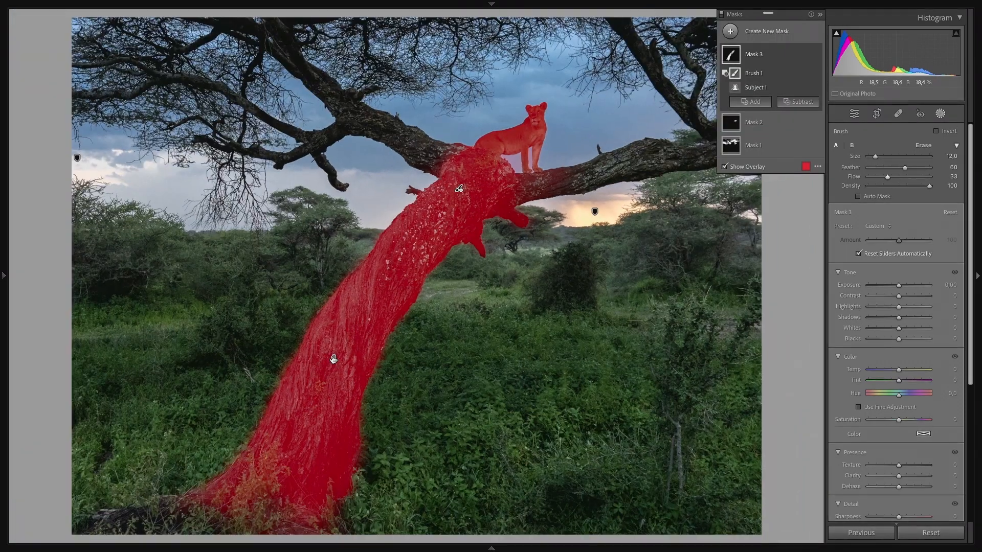
Step: Reselect the subtracting brush, paint more of the middle trunk out of the mask, and hide the overlay
click(333, 359)
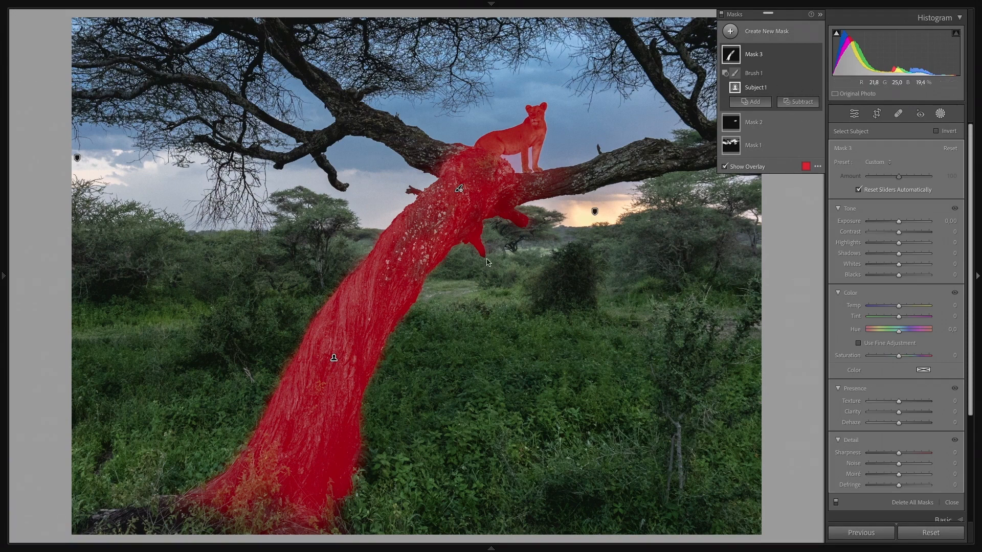
click(461, 191)
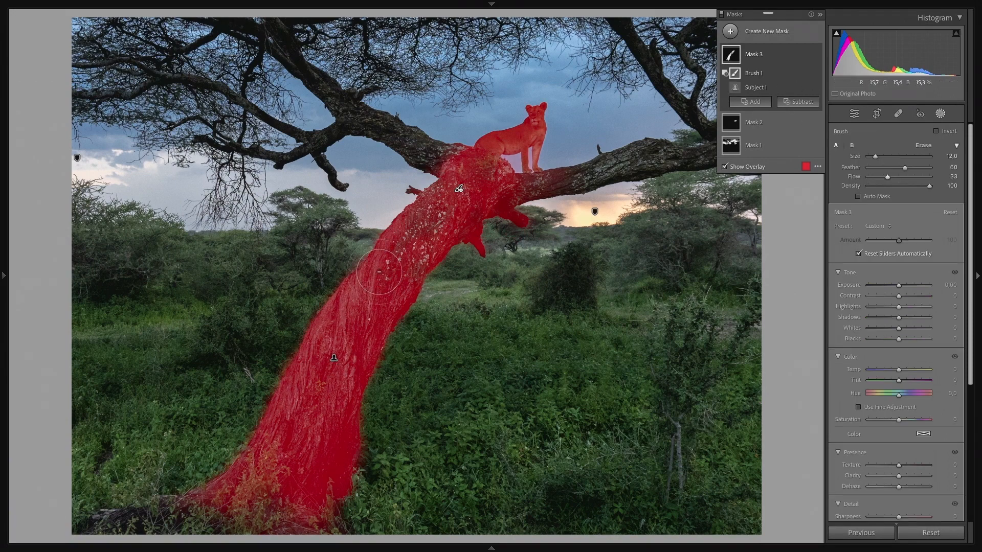
mouse_move(362, 312)
mouse_down()
mouse_move(257, 469)
mouse_move(241, 488)
mouse_move(208, 489)
mouse_move(220, 499)
mouse_move(214, 472)
mouse_move(301, 445)
mouse_move(333, 524)
mouse_move(346, 447)
mouse_move(307, 491)
mouse_move(324, 378)
mouse_move(345, 433)
mouse_move(285, 434)
mouse_move(268, 423)
mouse_move(415, 253)
mouse_move(442, 292)
mouse_move(464, 263)
mouse_move(456, 184)
mouse_move(500, 159)
mouse_move(472, 221)
mouse_move(436, 219)
mouse_move(445, 169)
mouse_move(385, 300)
mouse_move(410, 303)
mouse_move(472, 209)
mouse_move(465, 245)
mouse_move(495, 209)
mouse_move(392, 354)
mouse_move(364, 354)
mouse_up()
key(o)
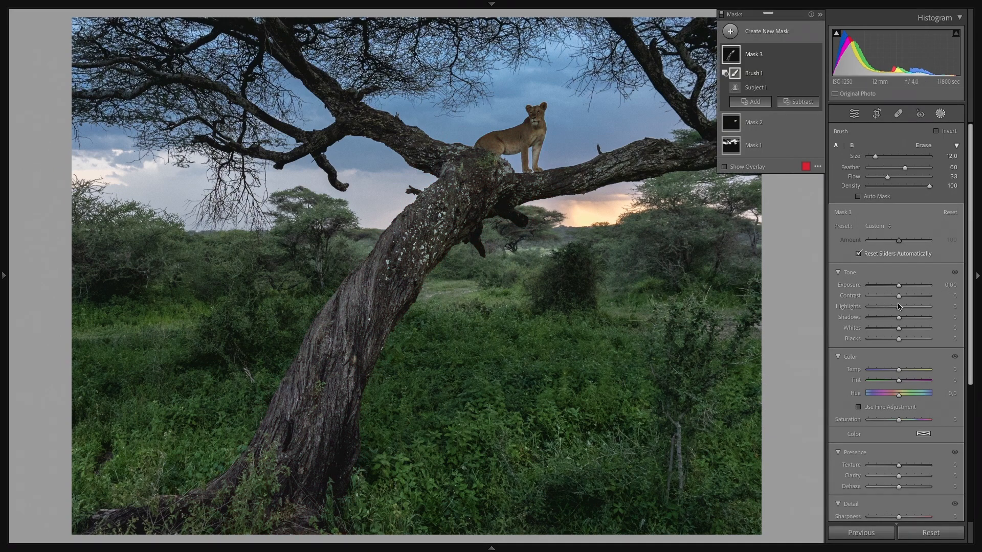
Step: Temporarily raise the lioness mask's Exposure to 2.91 to check its coverage of the lioness and trunk, and reset it to 0
drag(911, 287, 926, 288)
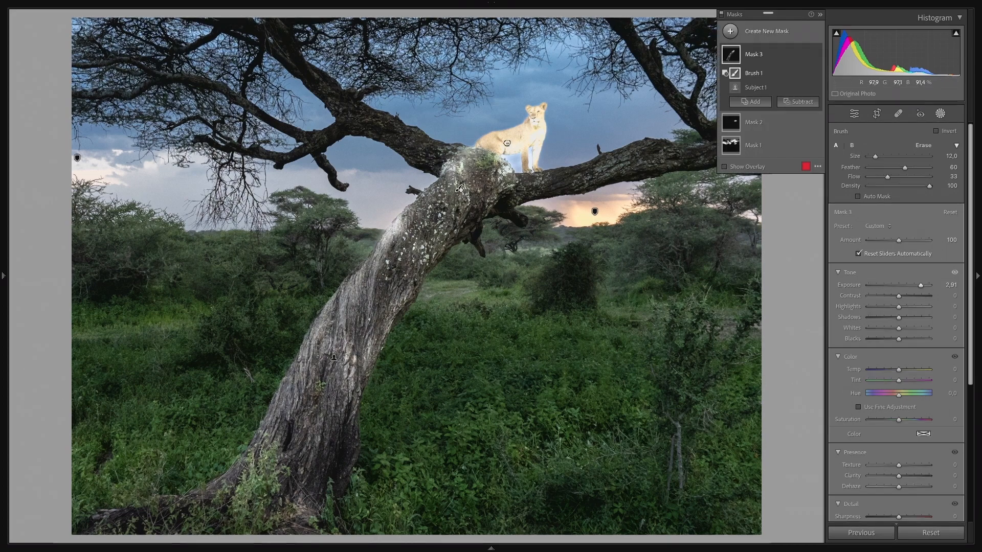
key(z)
key(z)
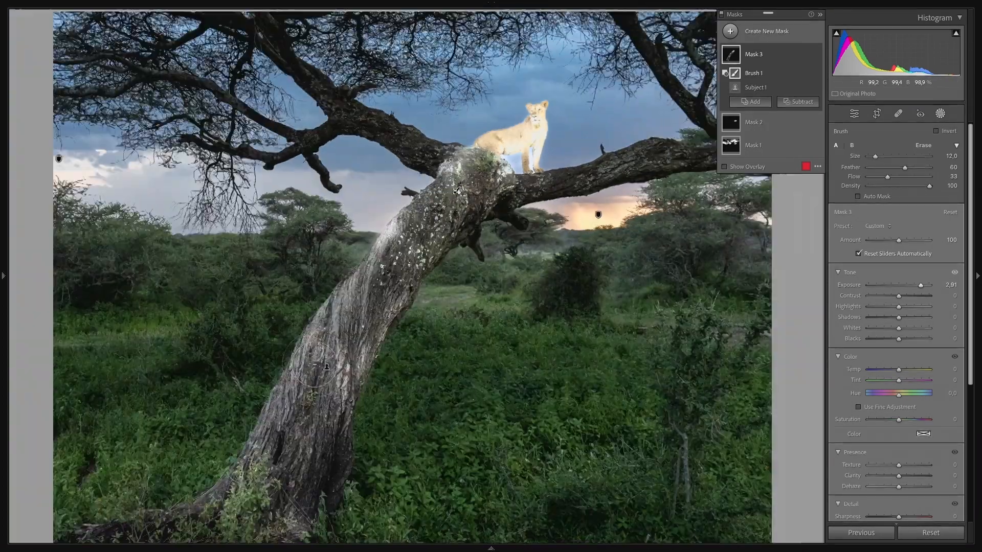
mouse_move(376, 288)
mouse_down()
mouse_move(402, 228)
mouse_move(287, 411)
mouse_move(306, 356)
mouse_move(338, 384)
mouse_move(379, 373)
mouse_move(390, 319)
mouse_move(291, 446)
mouse_move(278, 402)
mouse_move(305, 297)
mouse_up()
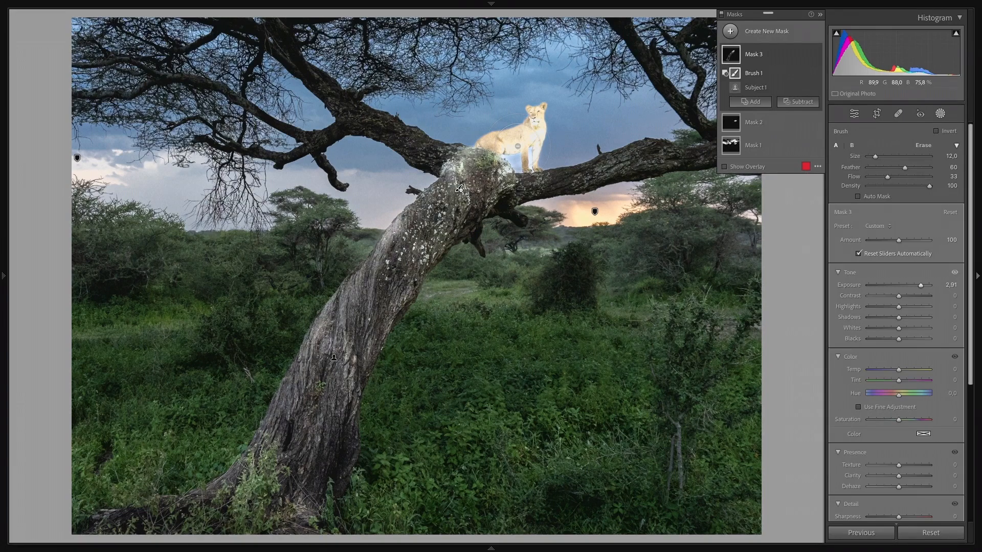
click(536, 122)
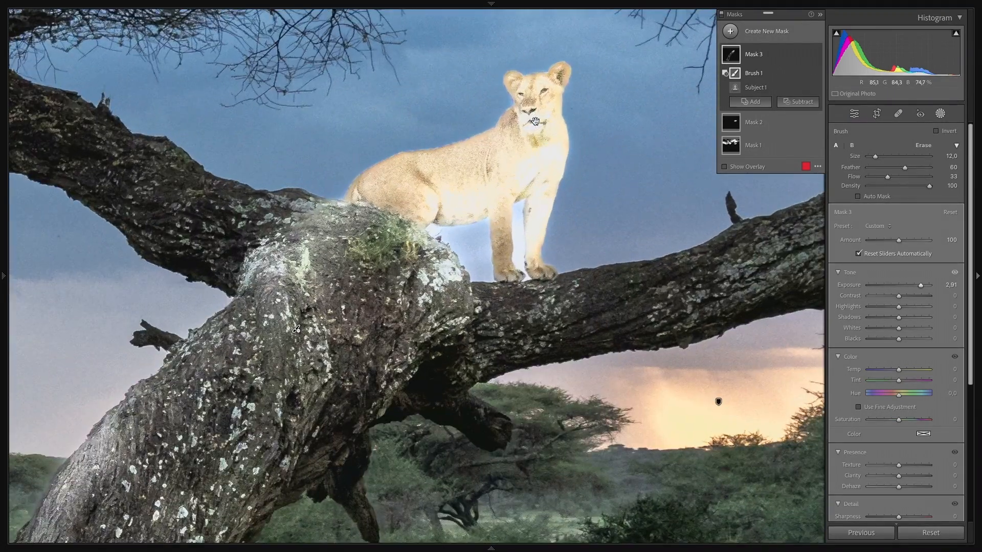
click(603, 145)
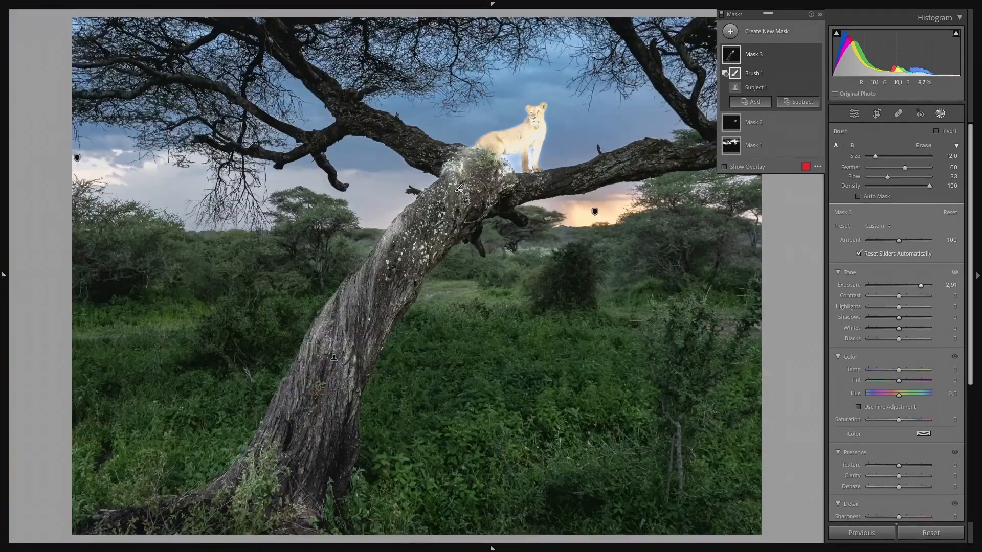
double_click(848, 284)
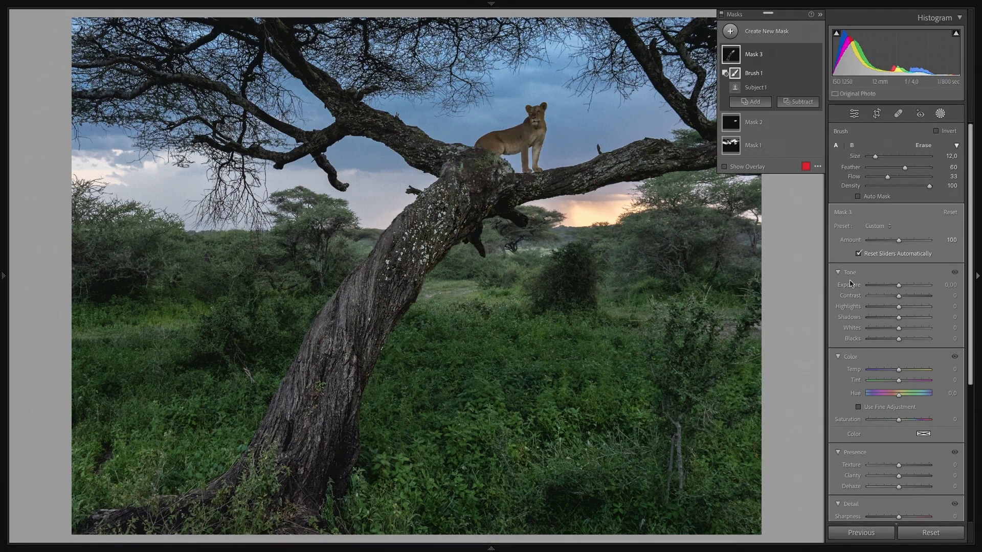
Step: Brush more of the trunk out of the lioness mask, and set its Exposure to 0.20, Shadows to 28 and Whites to 36
key(o)
mouse_move(378, 457)
mouse_down()
mouse_move(312, 504)
mouse_move(256, 502)
mouse_move(219, 474)
mouse_move(316, 255)
mouse_up()
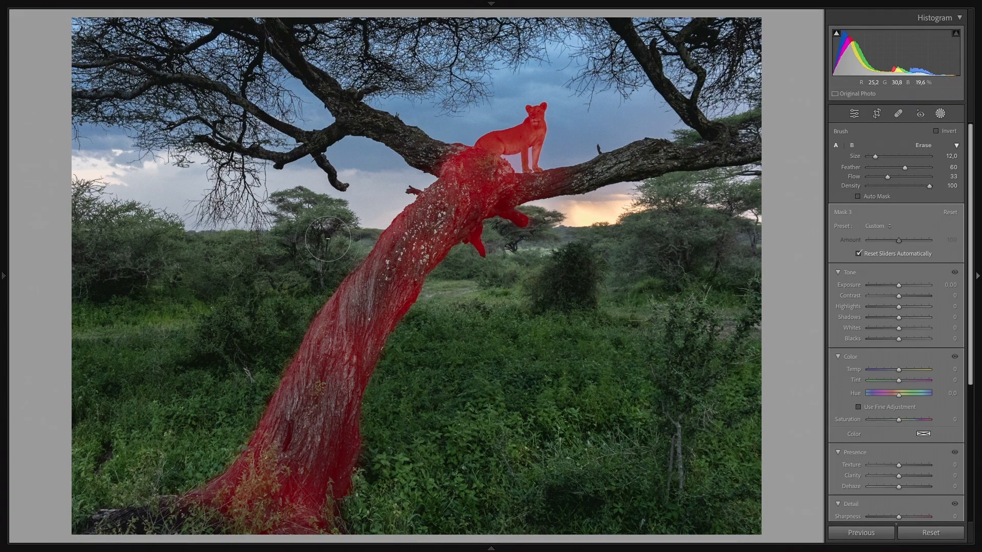
mouse_move(447, 157)
mouse_down()
mouse_move(507, 235)
mouse_move(462, 276)
mouse_up()
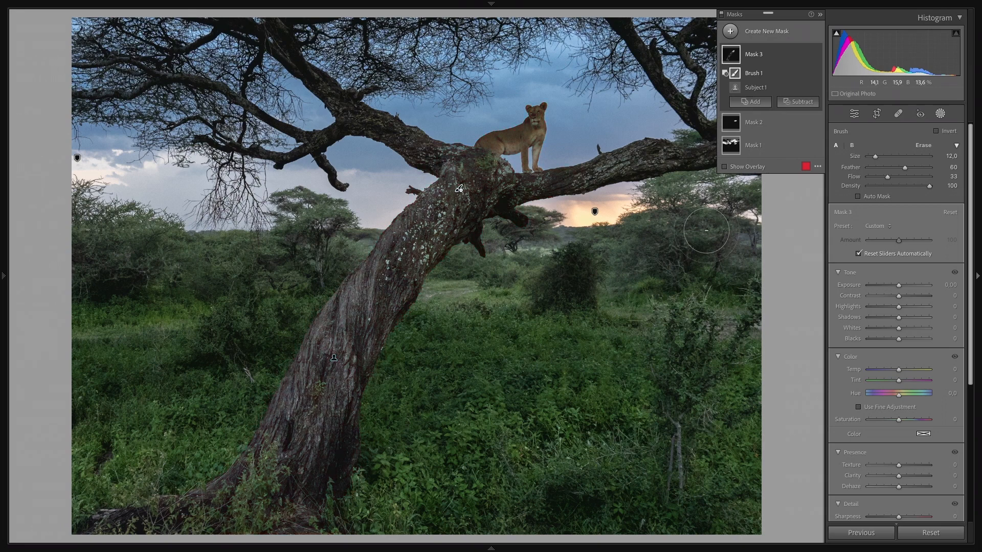
drag(908, 328, 899, 288)
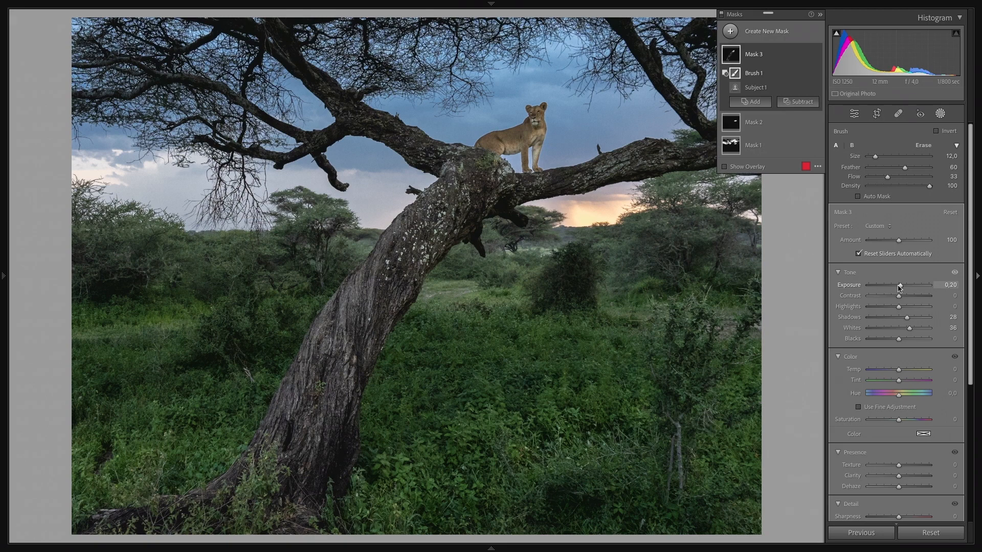
Step: Add a new linear gradient mask over the foreground bushes, fading out below the tree line, and level it horizontally
click(731, 32)
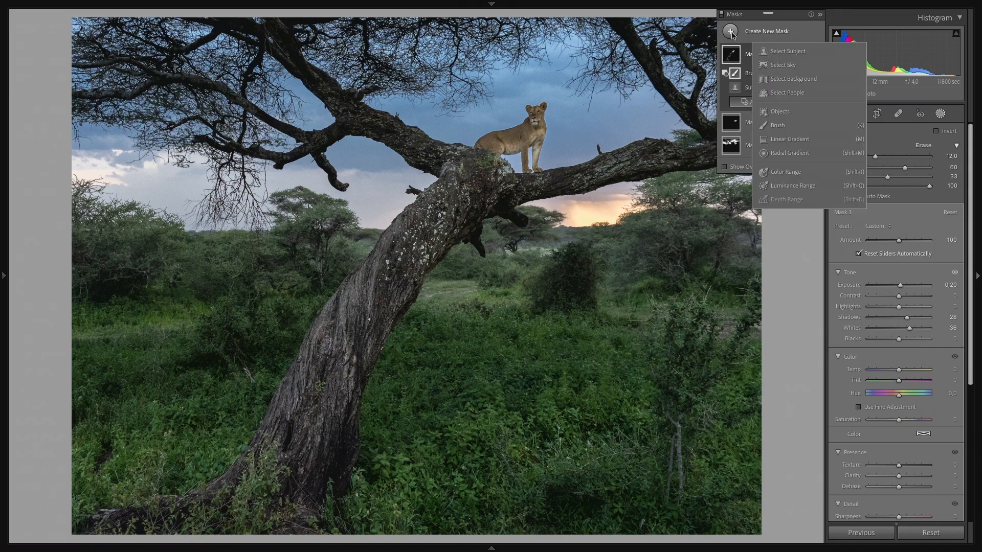
click(788, 146)
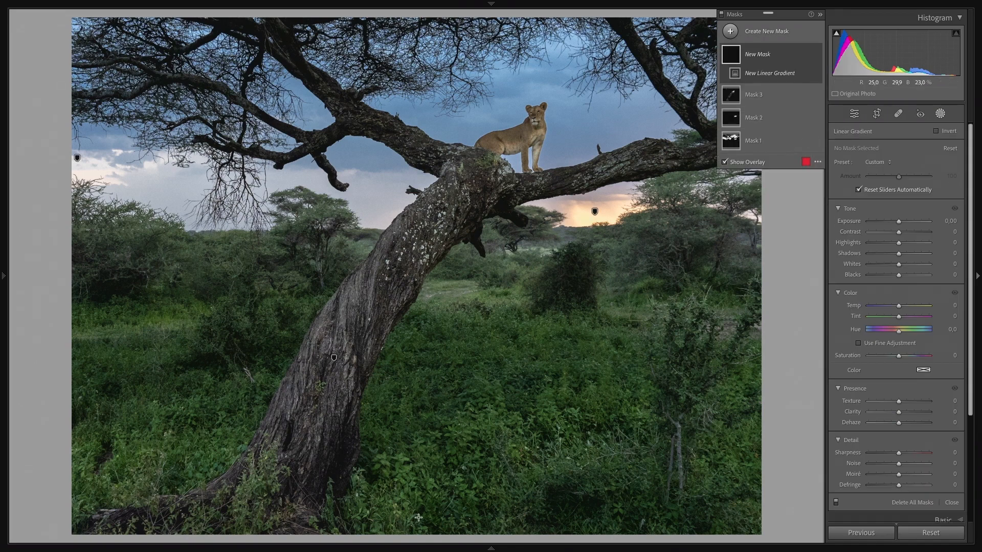
drag(421, 524, 423, 176)
drag(421, 350, 422, 286)
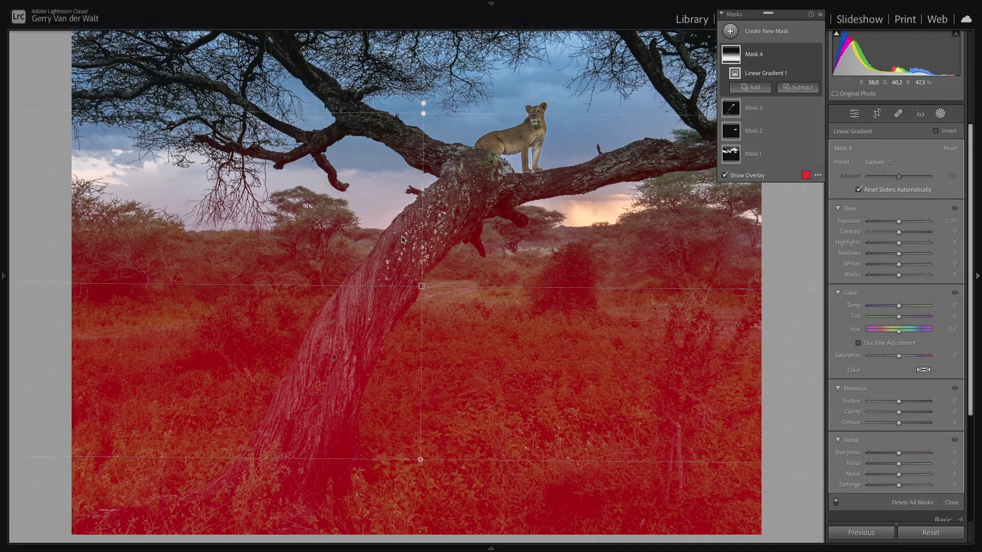
drag(422, 286, 416, 471)
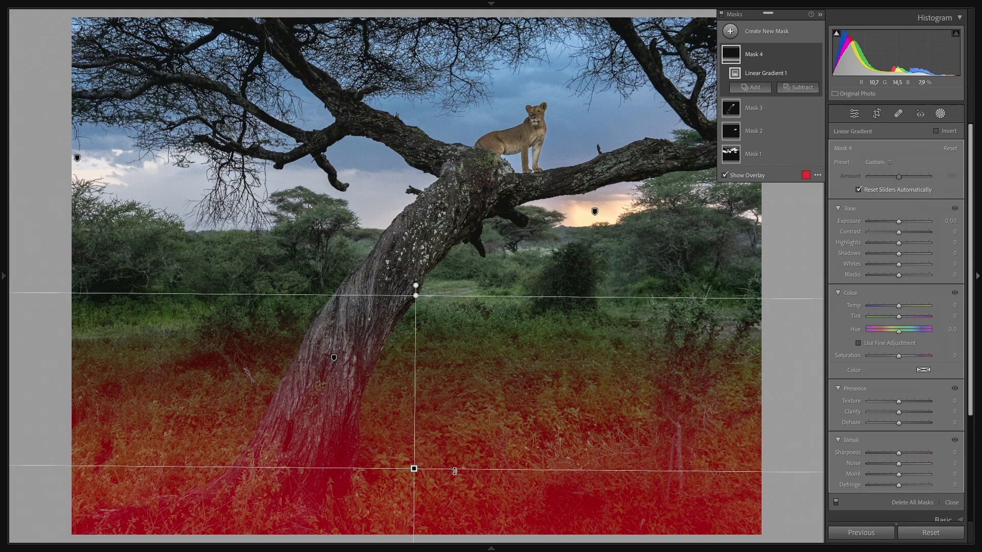
drag(455, 469, 467, 469)
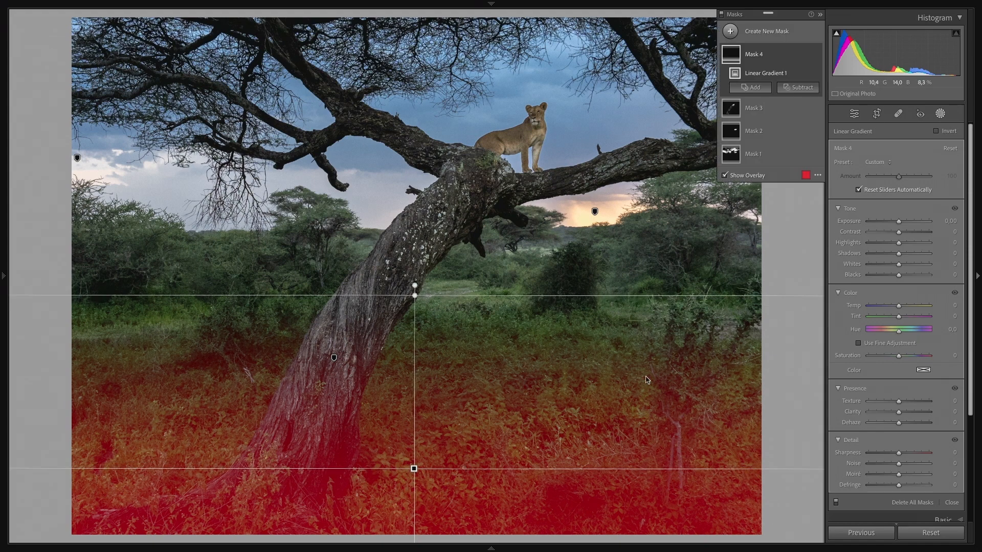
Step: Hide the overlay, set the linear gradient's Shadows to -100, and compare the foreground with the mask off and on
key(o)
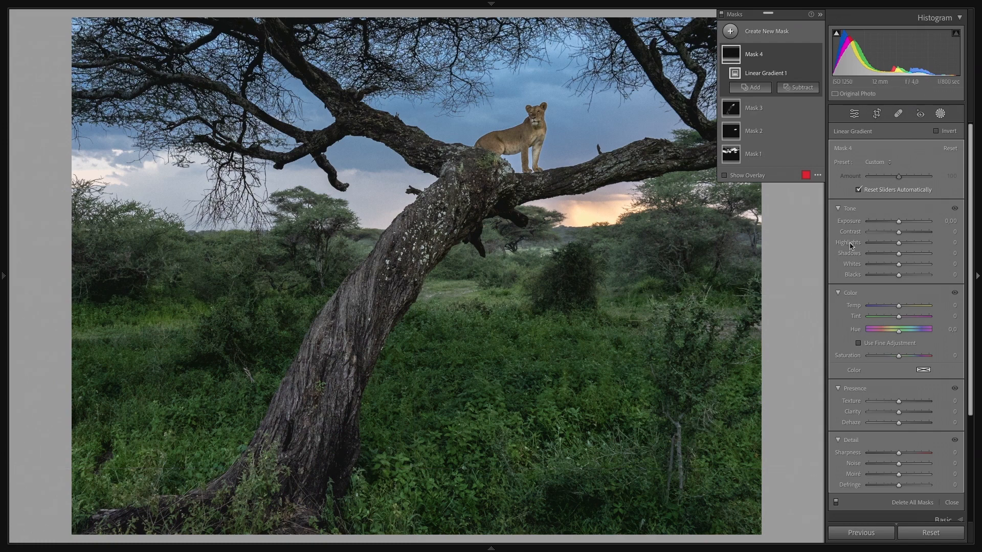
drag(883, 254, 865, 259)
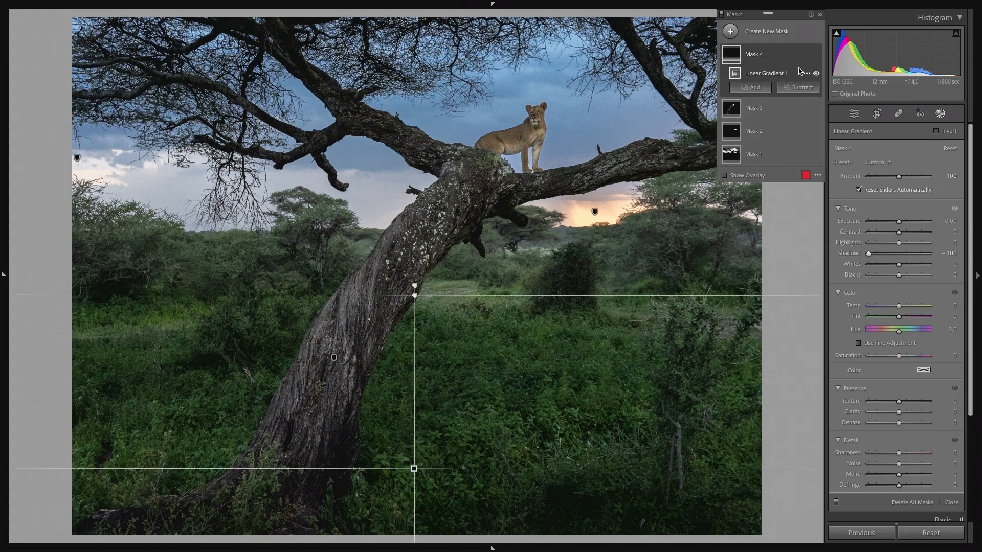
click(816, 55)
click(816, 54)
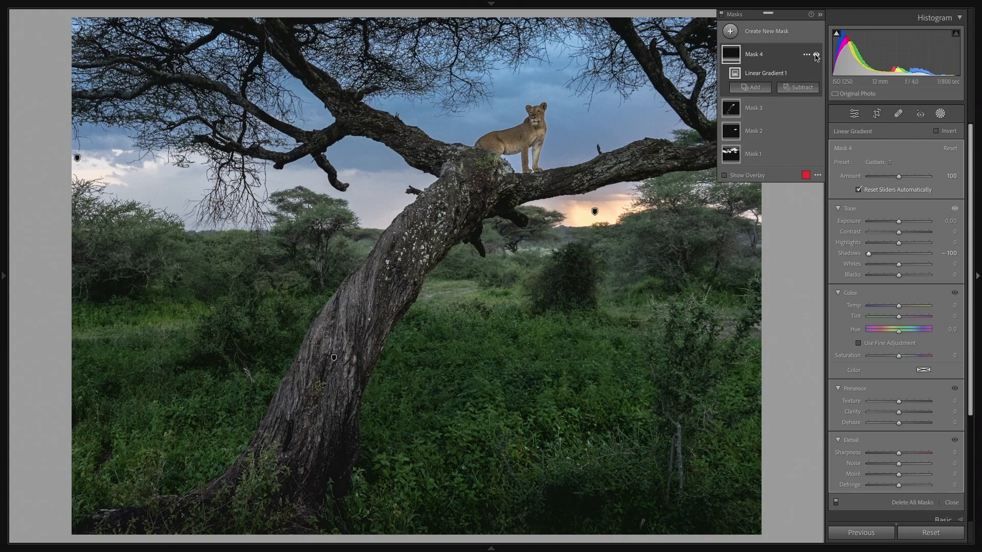
click(816, 54)
click(816, 55)
click(816, 54)
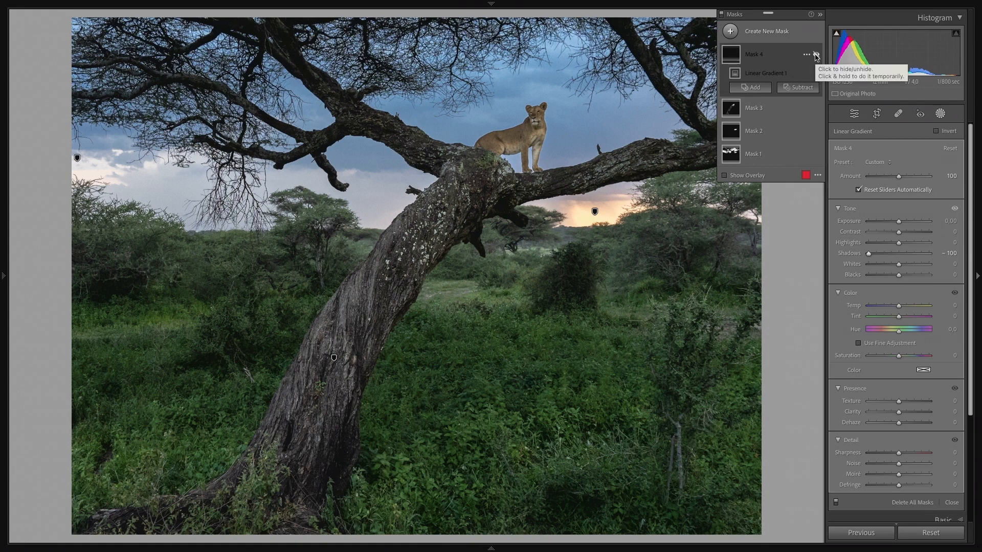
click(816, 54)
click(816, 54)
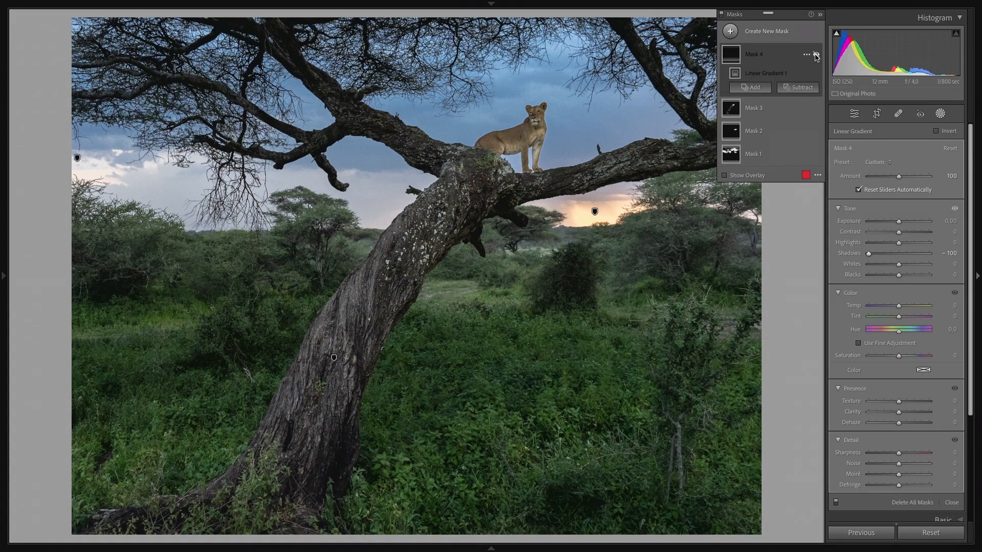
click(816, 54)
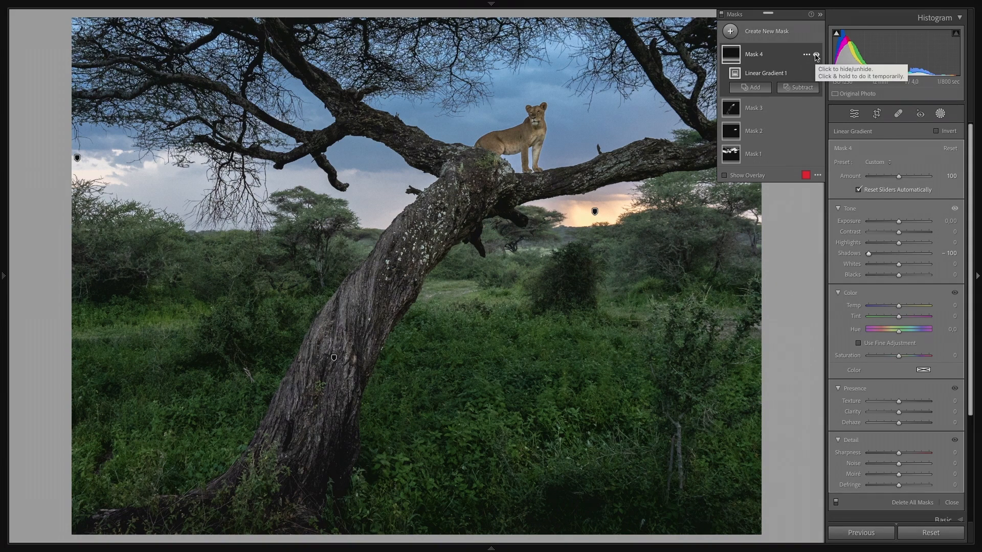
Step: Leave masking and compare the whole photo before and after the edits
click(796, 271)
key(Escape)
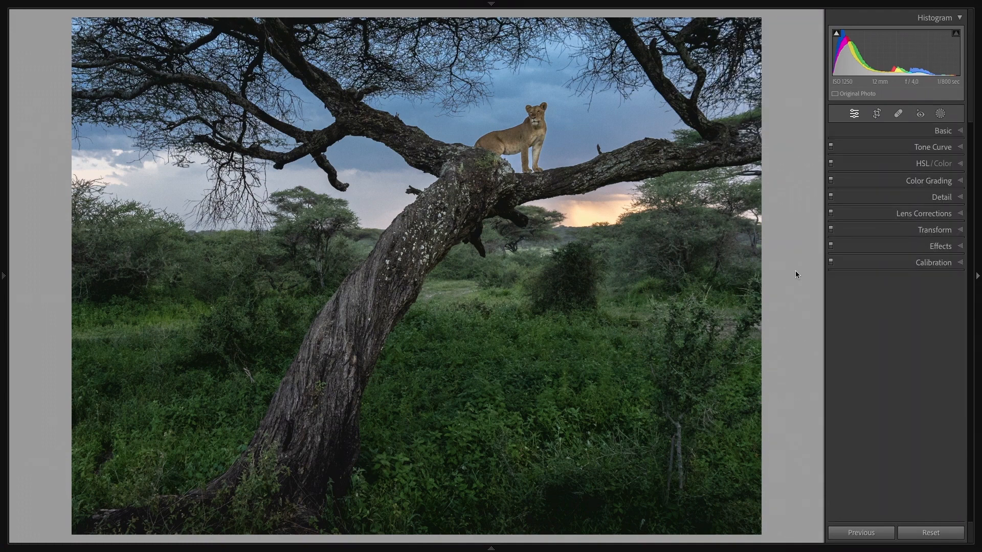
key(backslash)
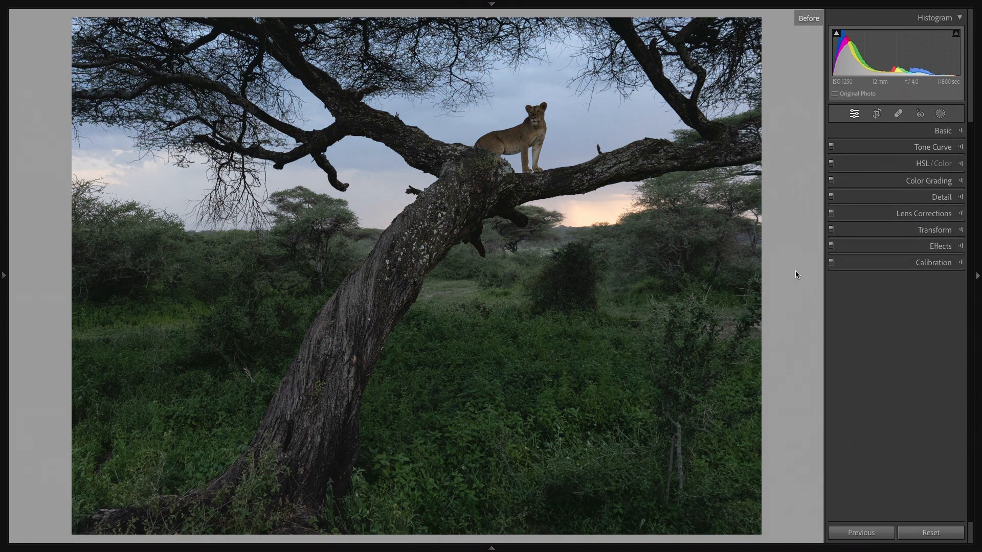
key(backslash)
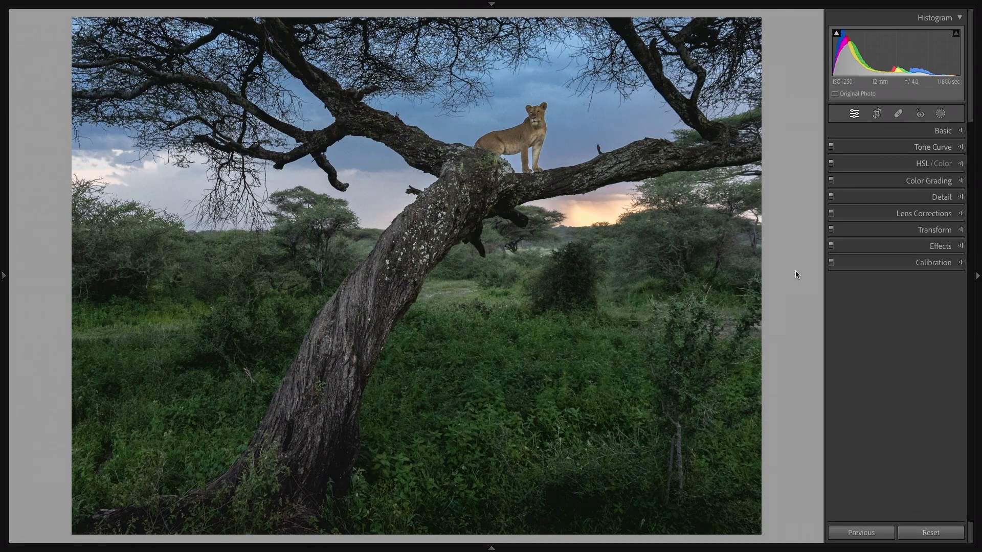
Step: Compare the edited photo with its original in place and side by side, and hide the adjustment controls
key(backslash)
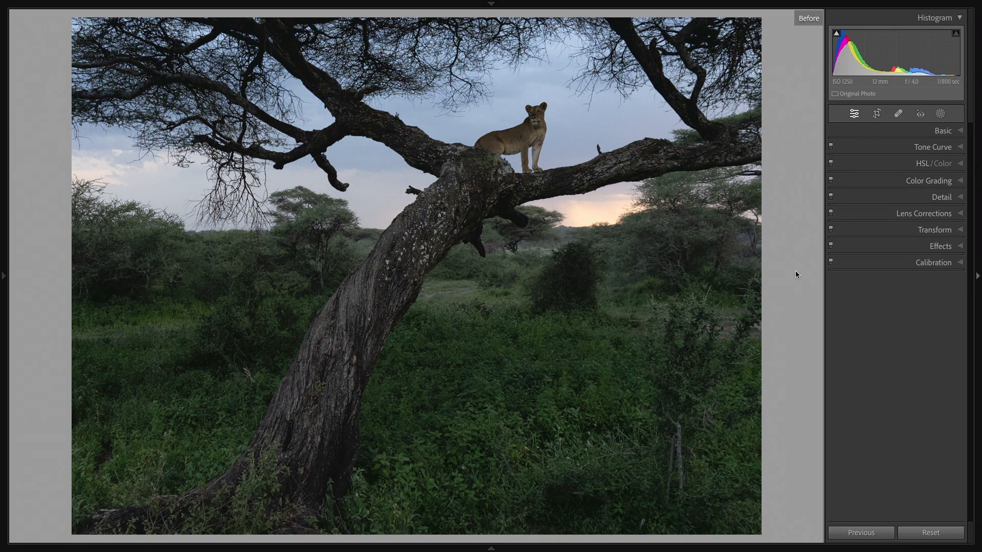
key(backslash)
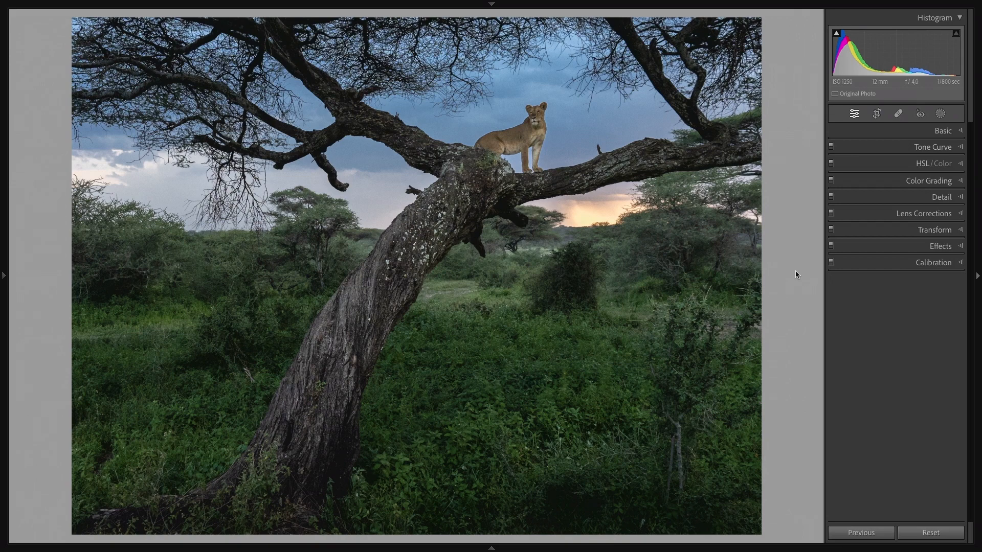
key(y)
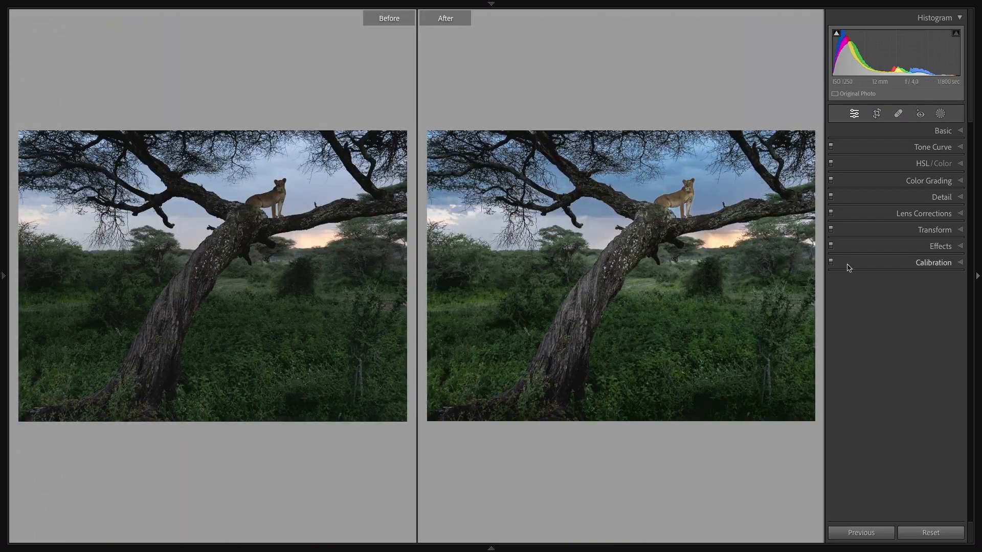
click(975, 278)
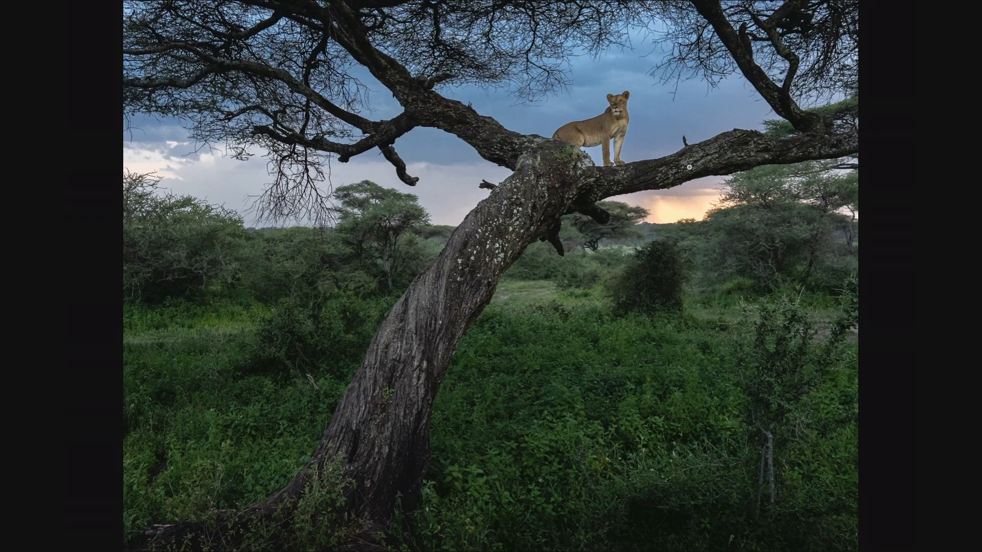
Step: Inspect the lioness close up in full-screen preview, compare her before and after the edits, and return to the whole photo
click(616, 123)
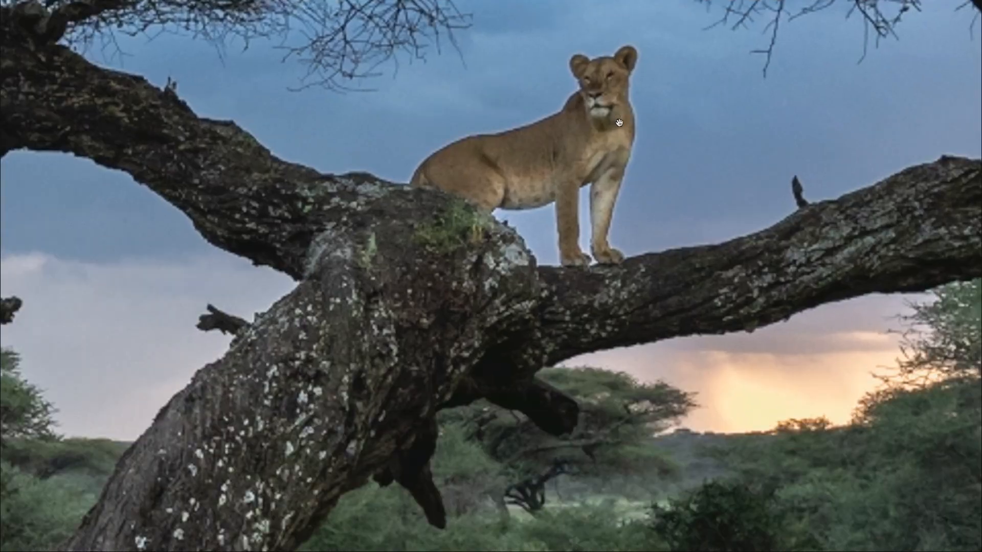
click(588, 151)
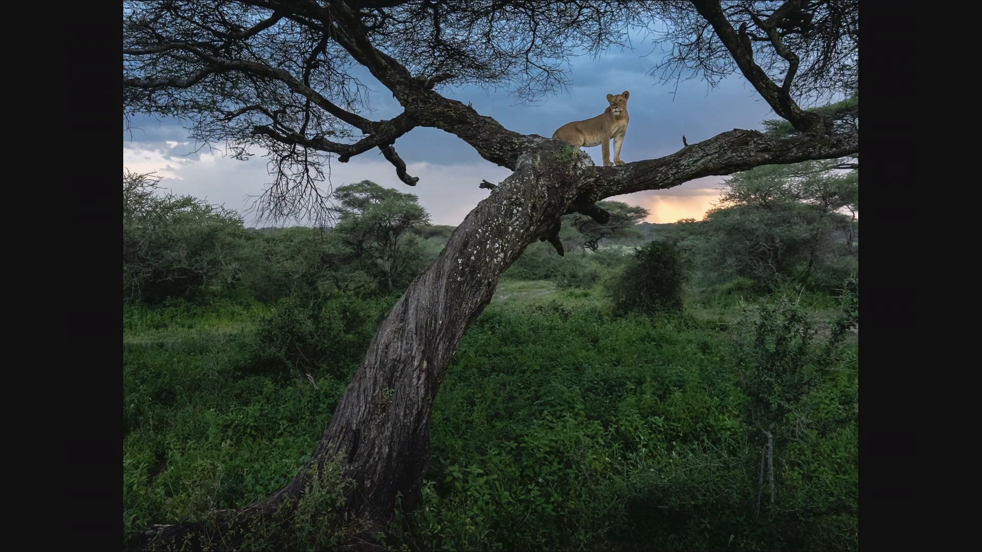
key(f)
click(616, 105)
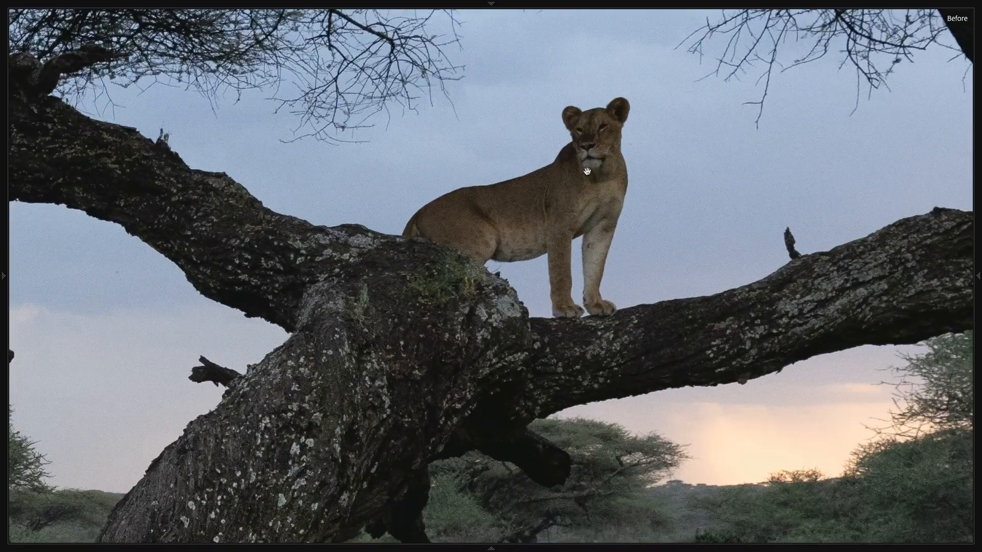
key(backslash)
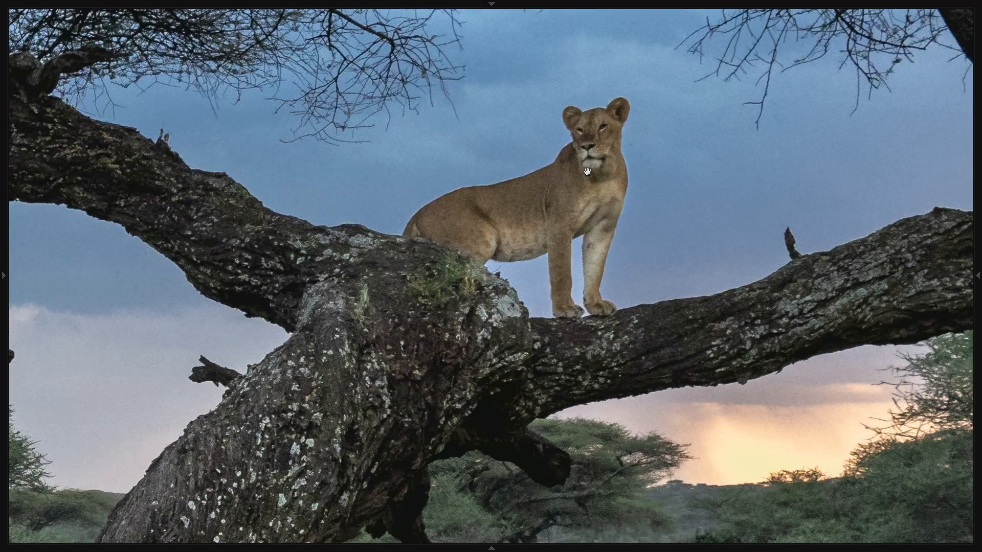
click(573, 195)
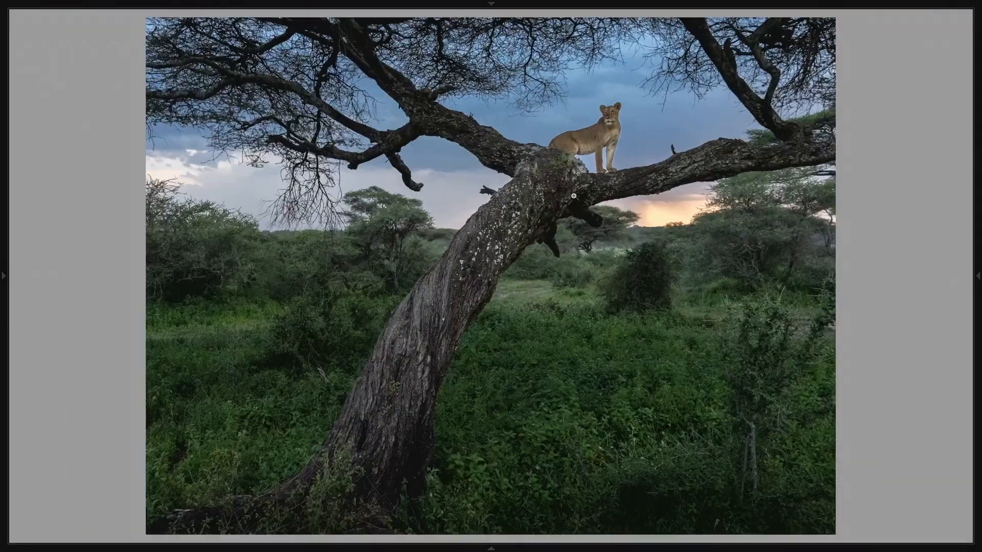